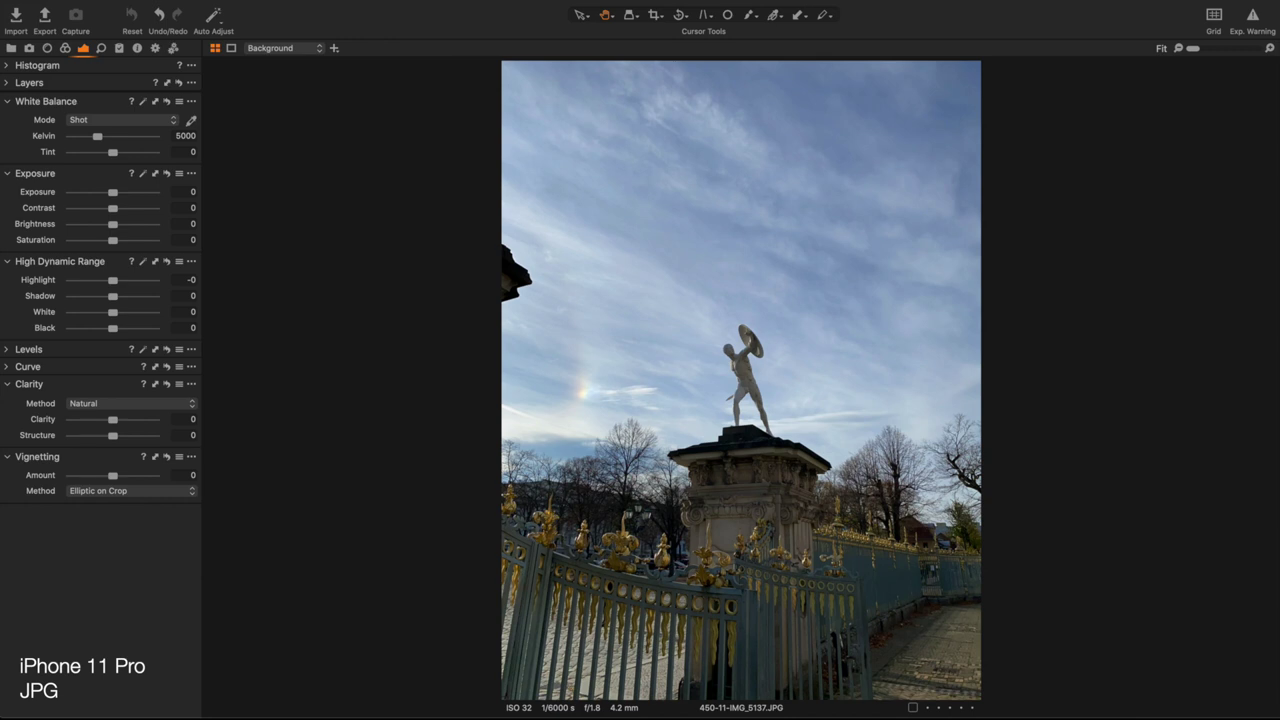
# - Go to the iPhone 11 Pro lamp post JPG, adjust its High Dynamic Range white and black tones, and inspect the detail
pyautogui.press('Right')
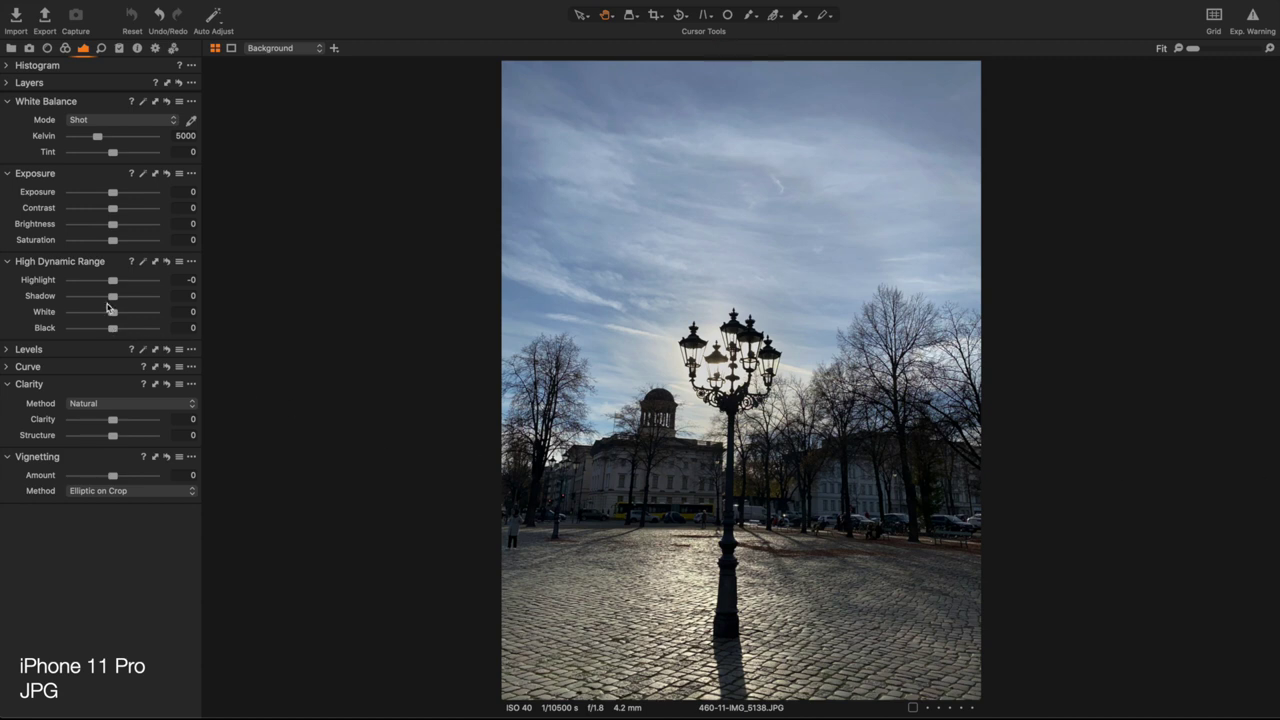
pyautogui.moveTo(99, 318); pyautogui.dragTo(158, 328)
pyautogui.scroll(5, 698, 366)
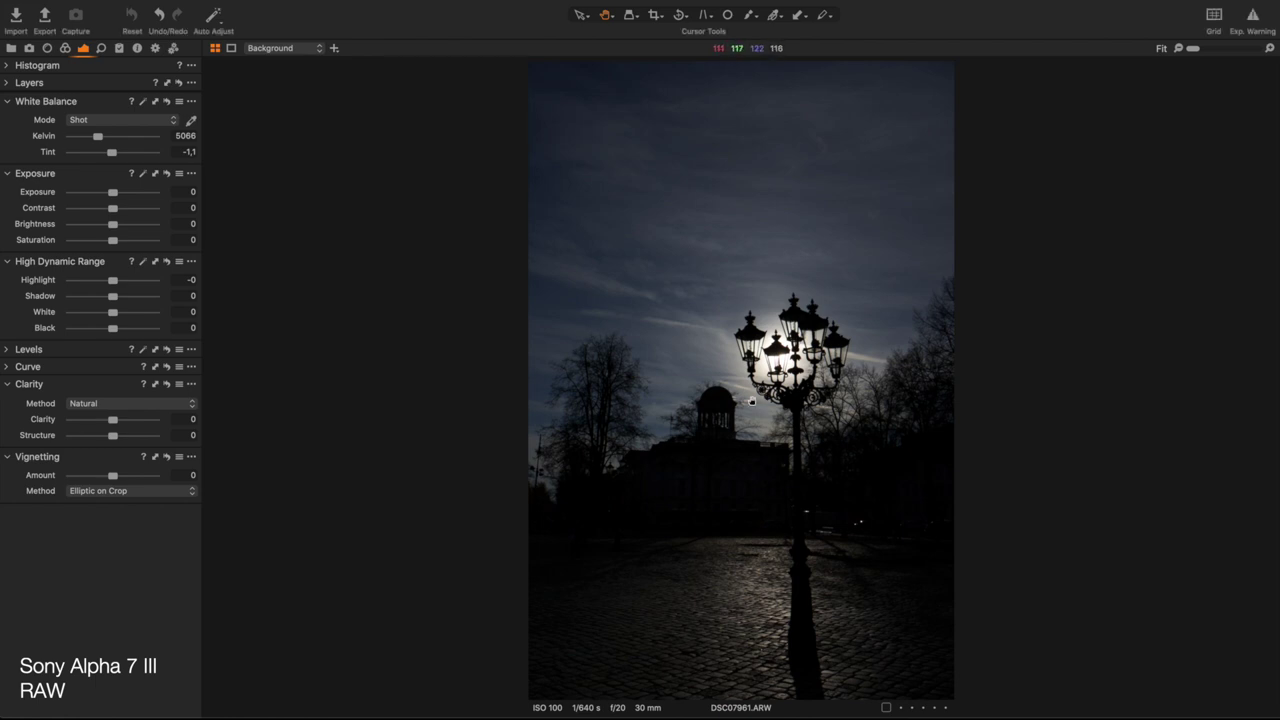
# - Set the Sony lamp post RAW to Highlight -58, Shadow 63, White -63, Black 39, Exposure 0.51, Brightness 12 and Saturation 42
pyautogui.scroll(5, 754, 406)
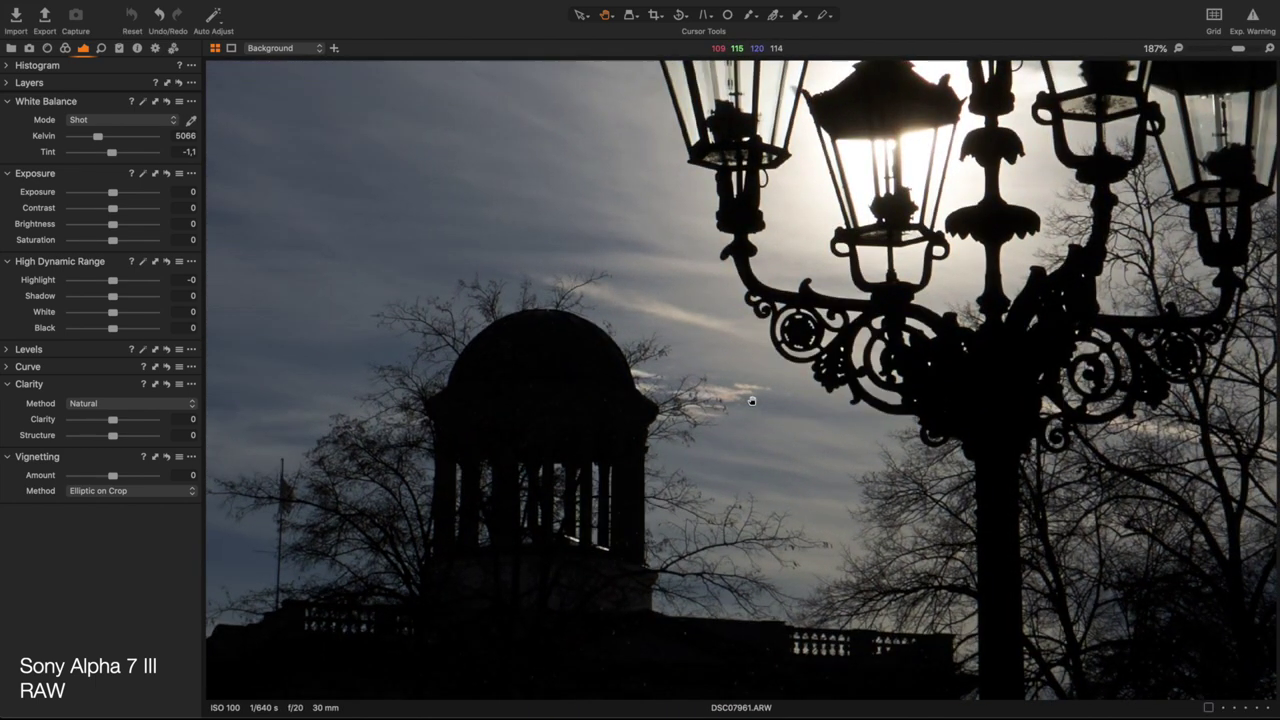
pyautogui.moveTo(752, 400); pyautogui.dragTo(832, 332)
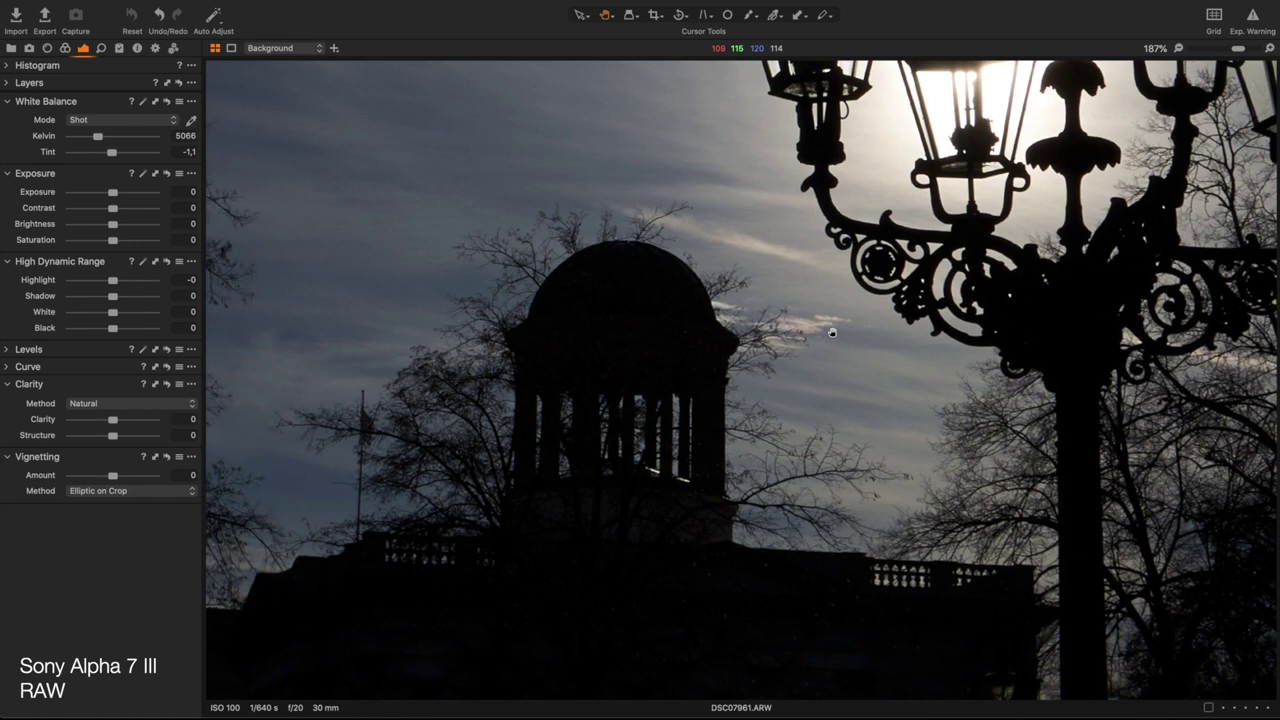
pyautogui.scroll(-5, 832, 332)
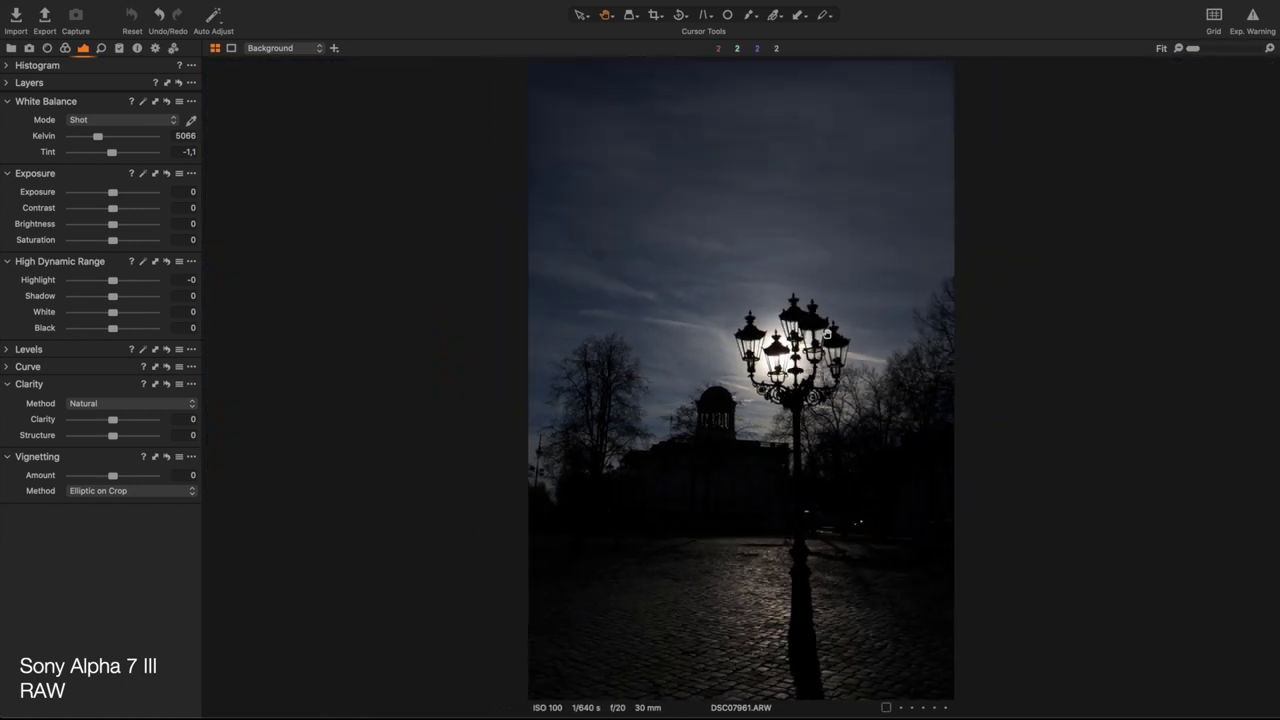
pyautogui.moveTo(112, 328); pyautogui.dragTo(139, 297)
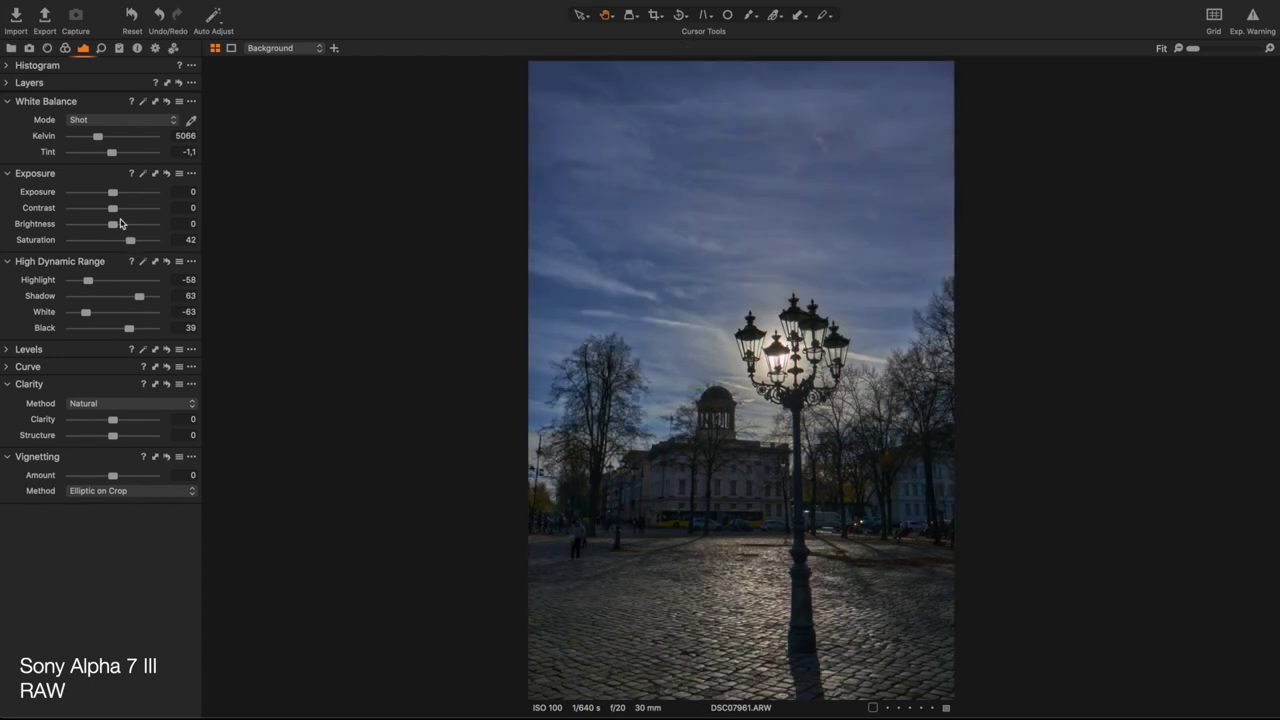
pyautogui.moveTo(119, 224); pyautogui.dragTo(124, 224)
pyautogui.moveTo(112, 192); pyautogui.dragTo(119, 195)
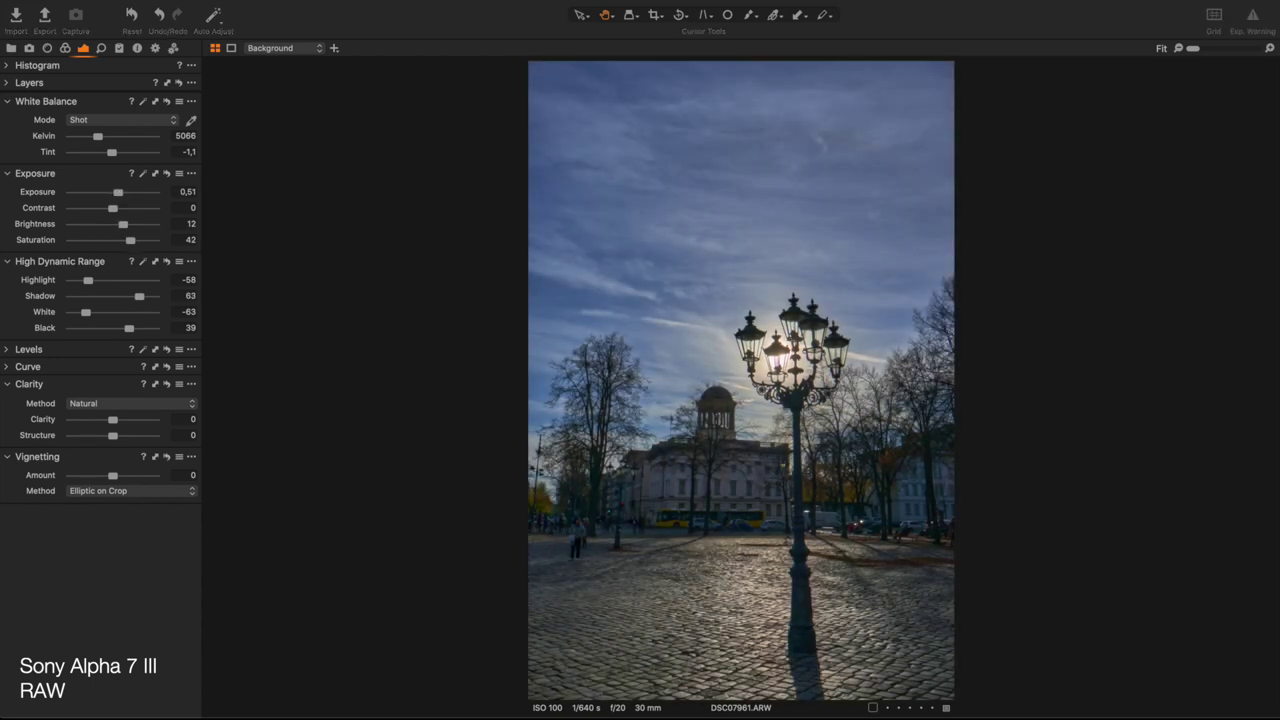
# - Set Black to 69 on the Nokia Lumia 1020 lamp post RAW, inspect the building, and adjust White and Exposure
pyautogui.click(11, 48)
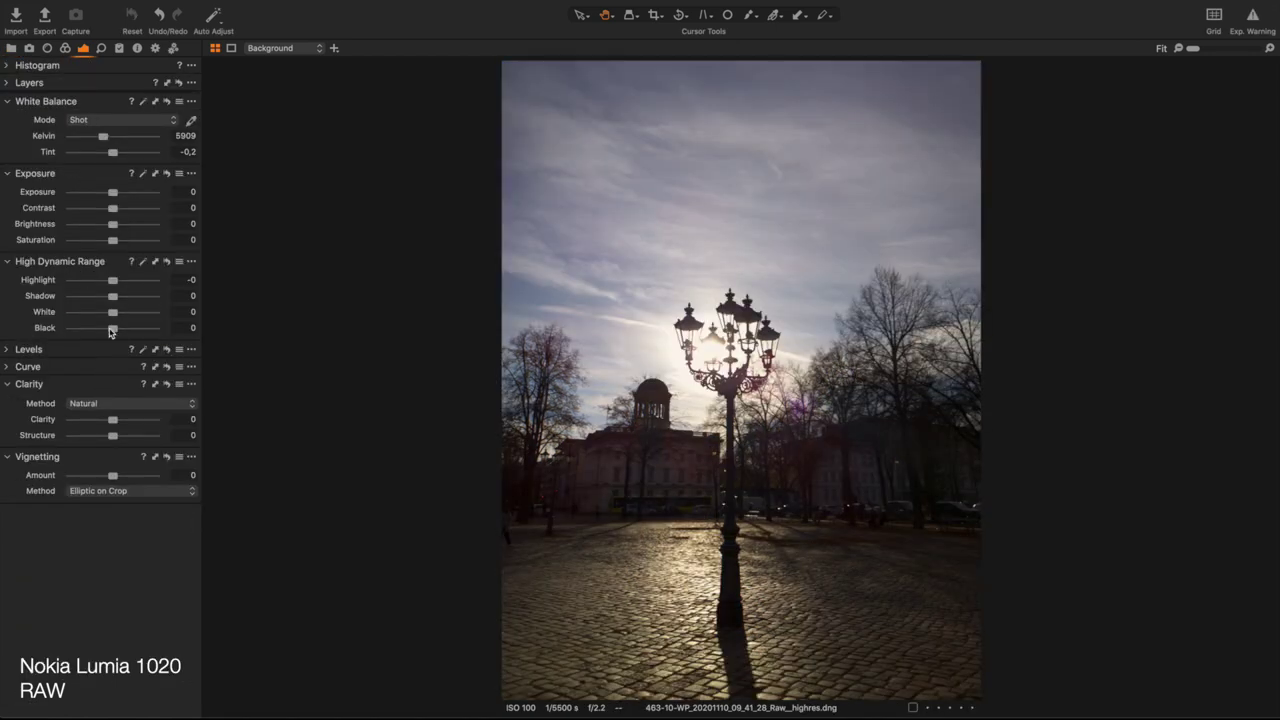
pyautogui.moveTo(123, 331); pyautogui.dragTo(139, 331)
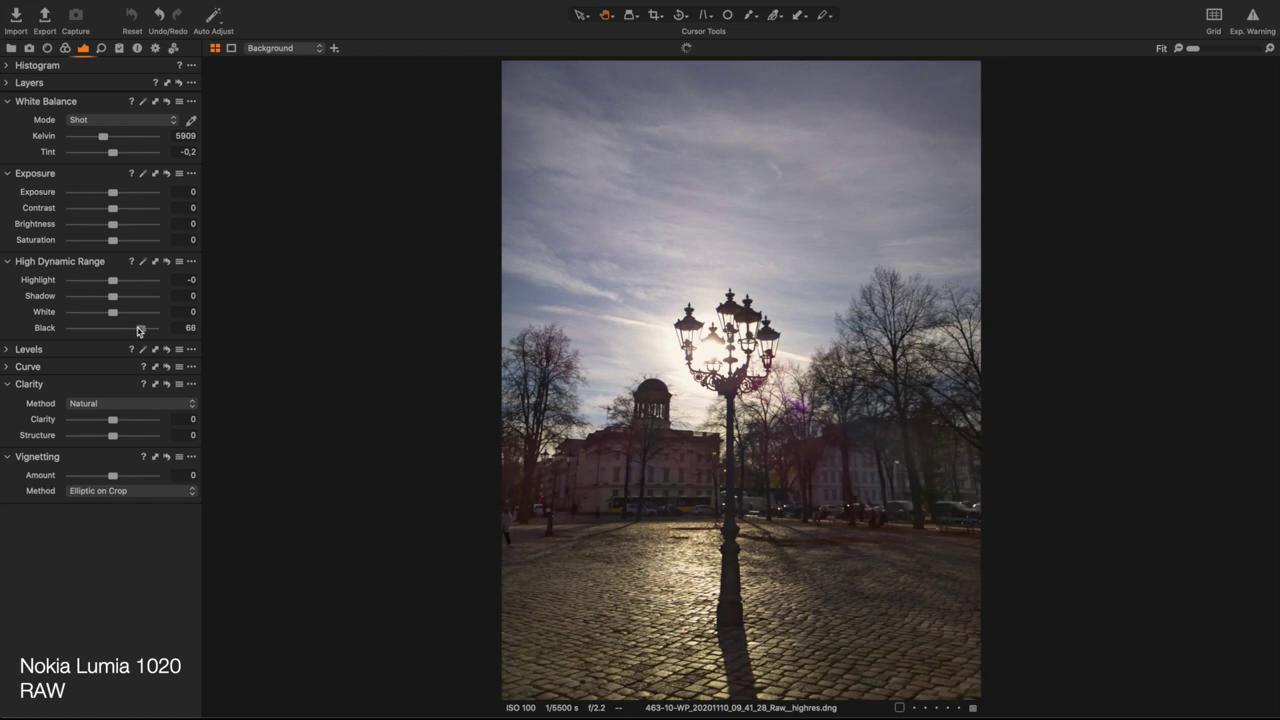
pyautogui.click(654, 477)
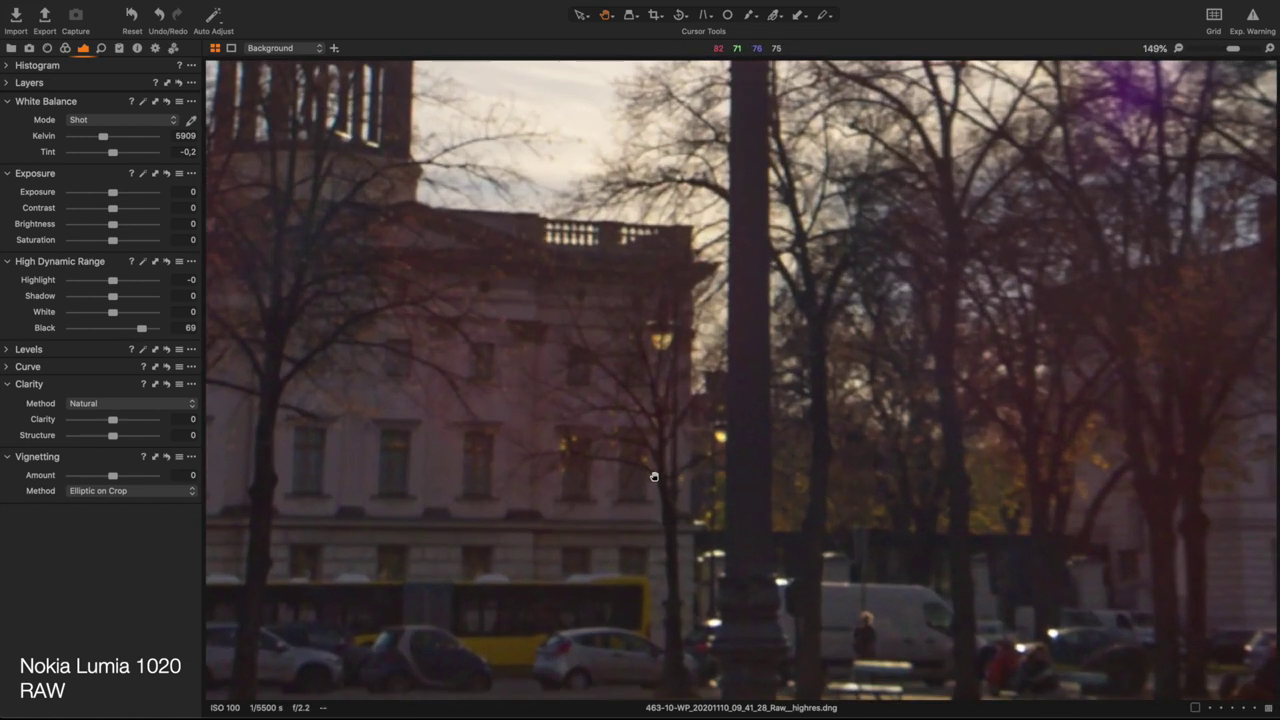
pyautogui.click(654, 477)
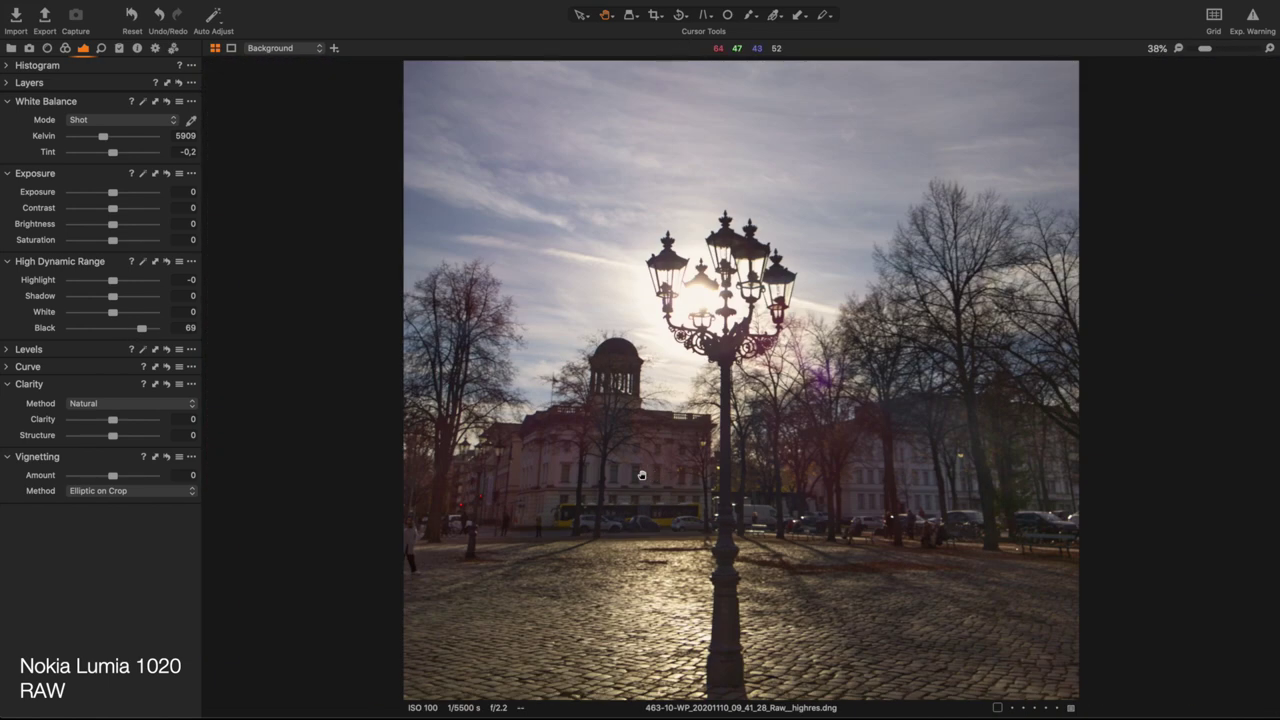
pyautogui.moveTo(113, 313)
pyautogui.mouseDown()
pyautogui.moveTo(70, 314)
pyautogui.moveTo(113, 313)
pyautogui.mouseUp()
pyautogui.moveTo(113, 192); pyautogui.dragTo(100, 192)
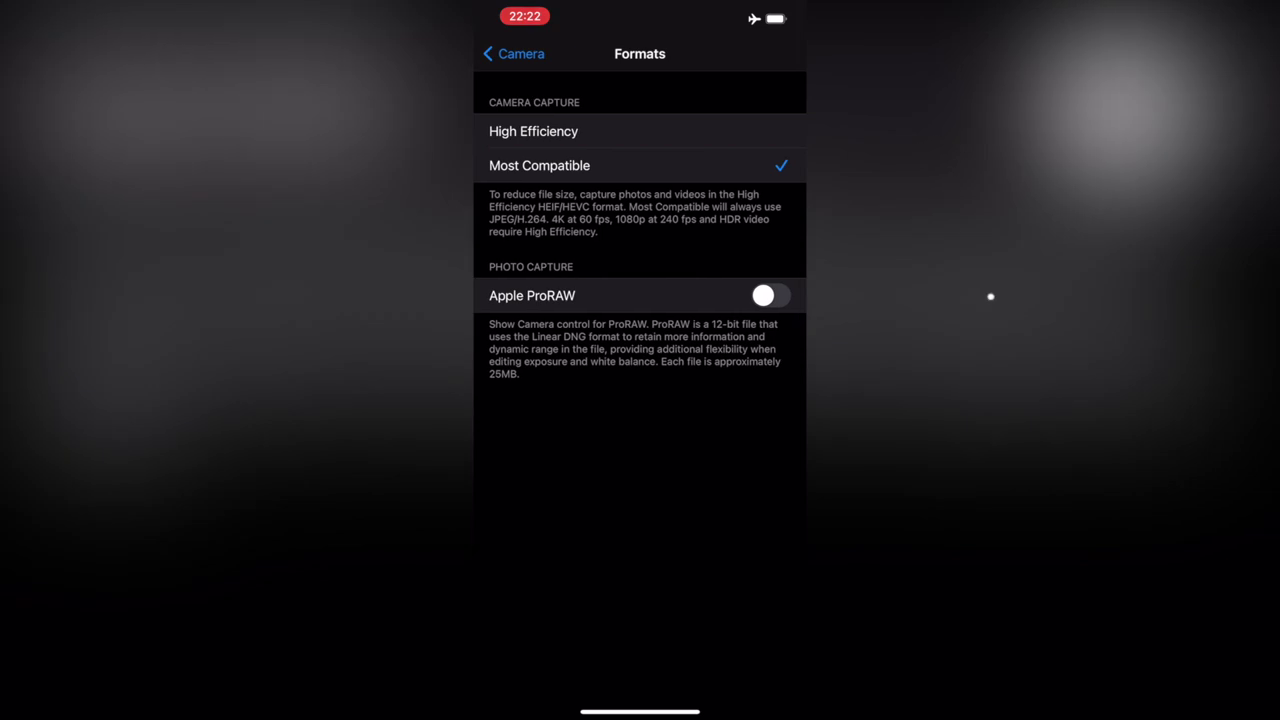
# - Enable Apple ProRAW in the iPhone's camera formats and have the camera preserve the Apple ProRAW setting
pyautogui.click(770, 295)
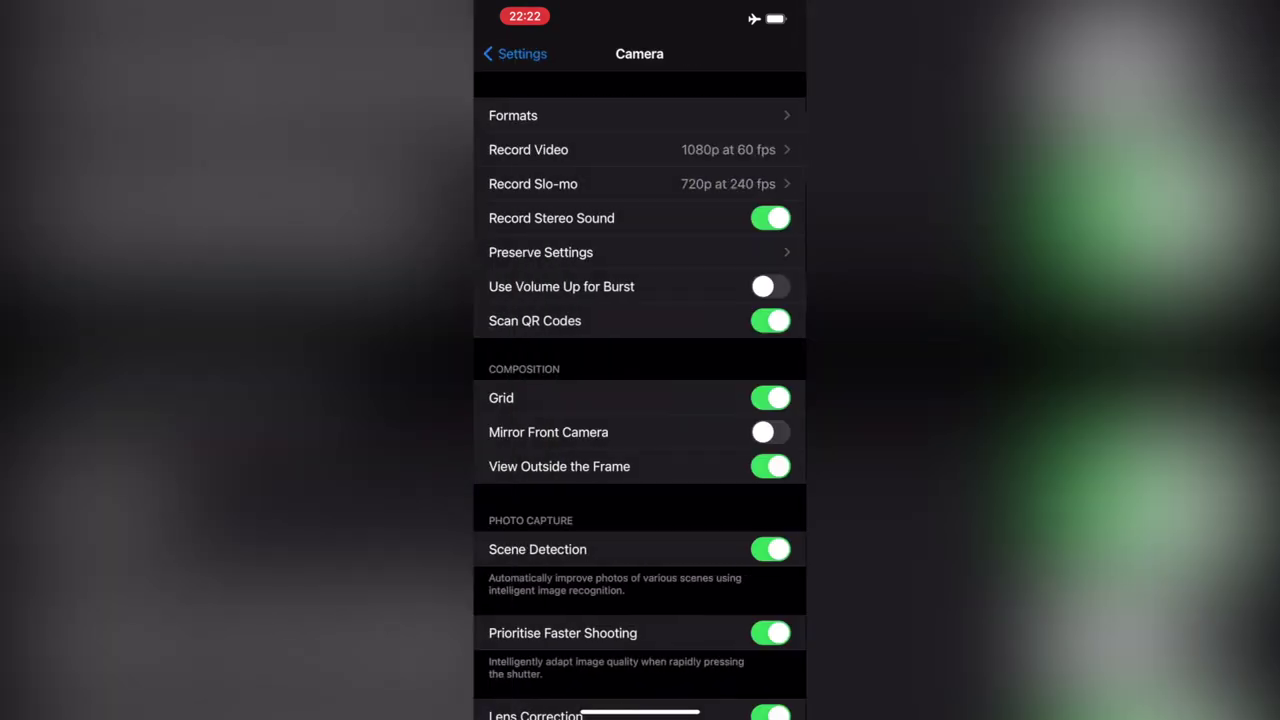
pyautogui.click(541, 252)
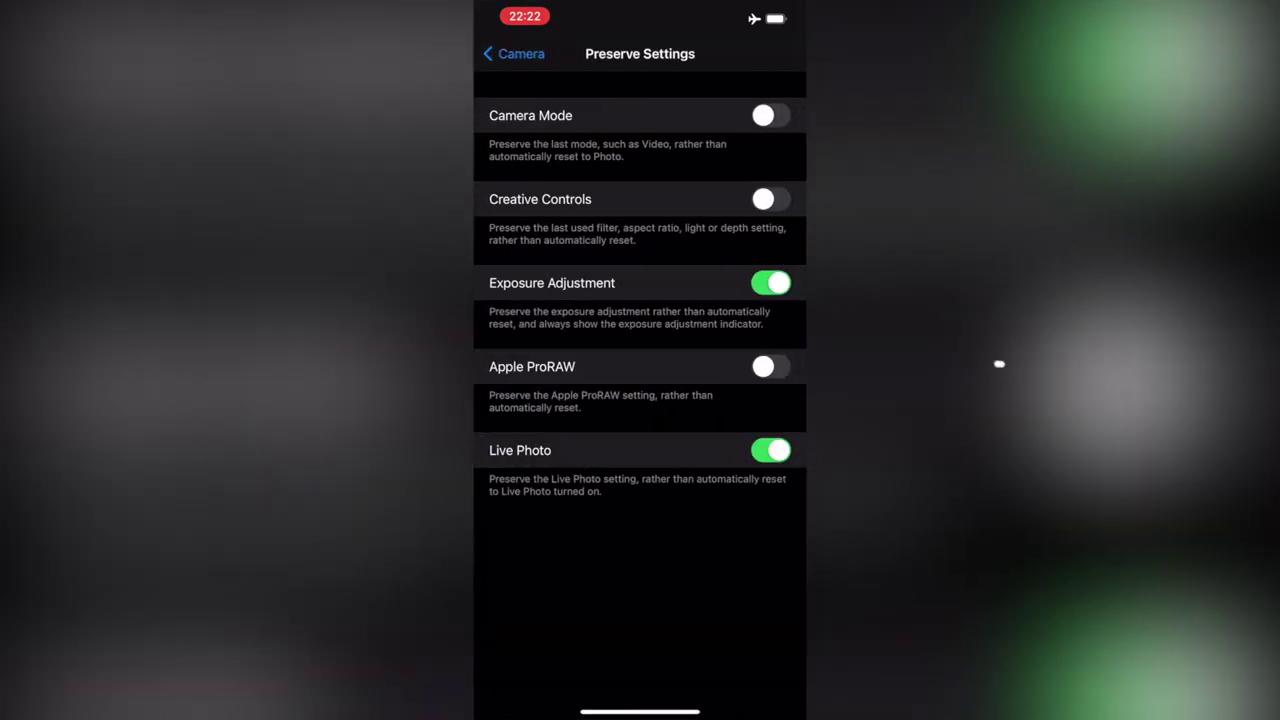
pyautogui.click(770, 366)
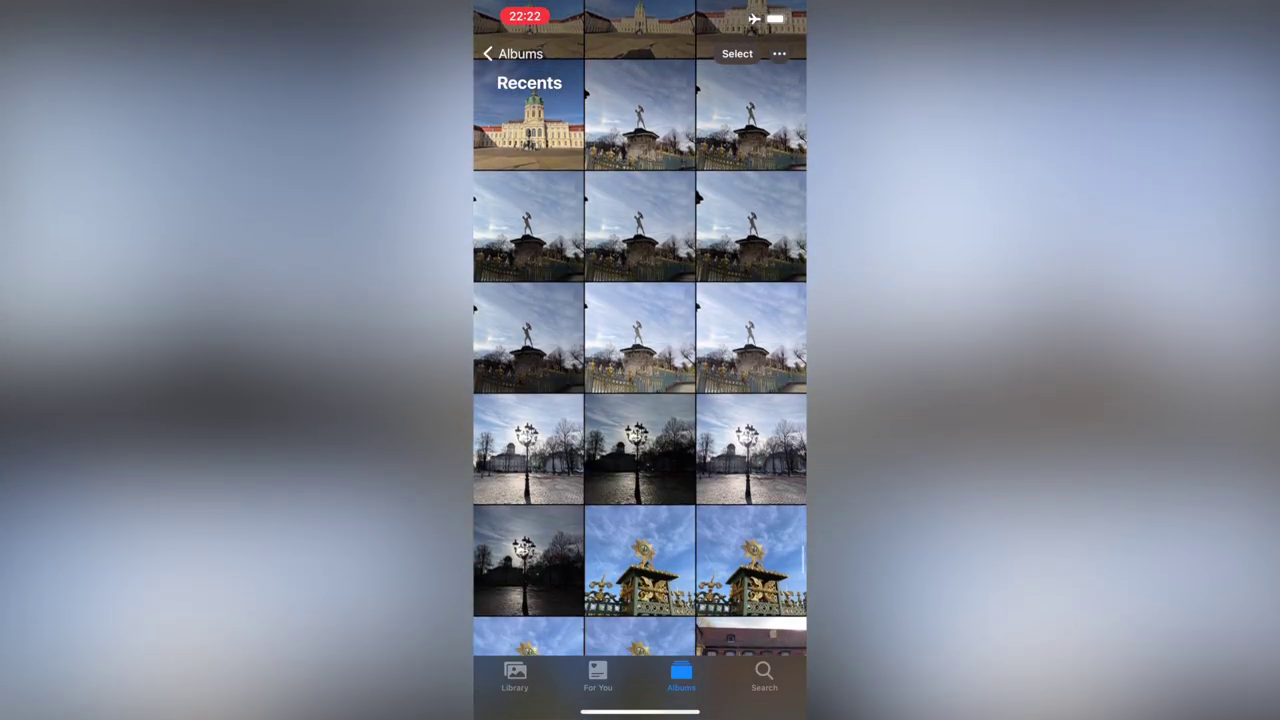
# - Find the dark lamp post RAW photo in the Recents album and view it along with its neighbouring shots
pyautogui.scroll(-3, 640, 360)
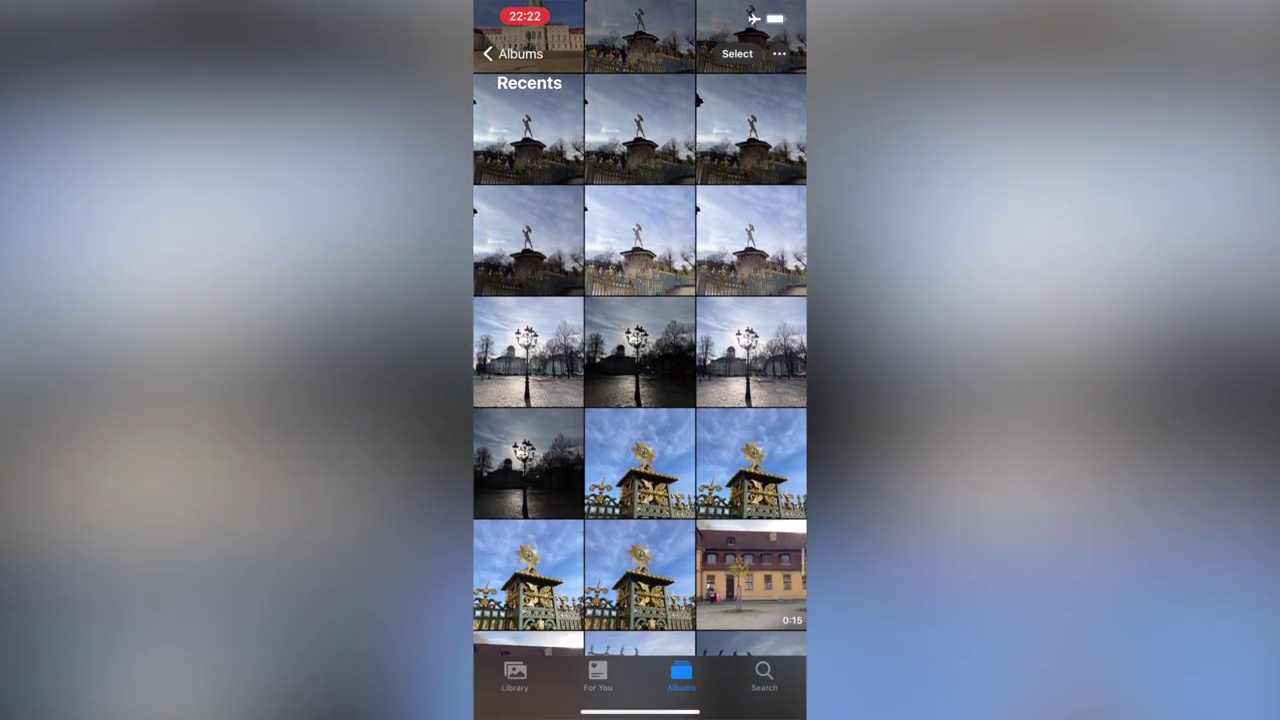
pyautogui.click(528, 450)
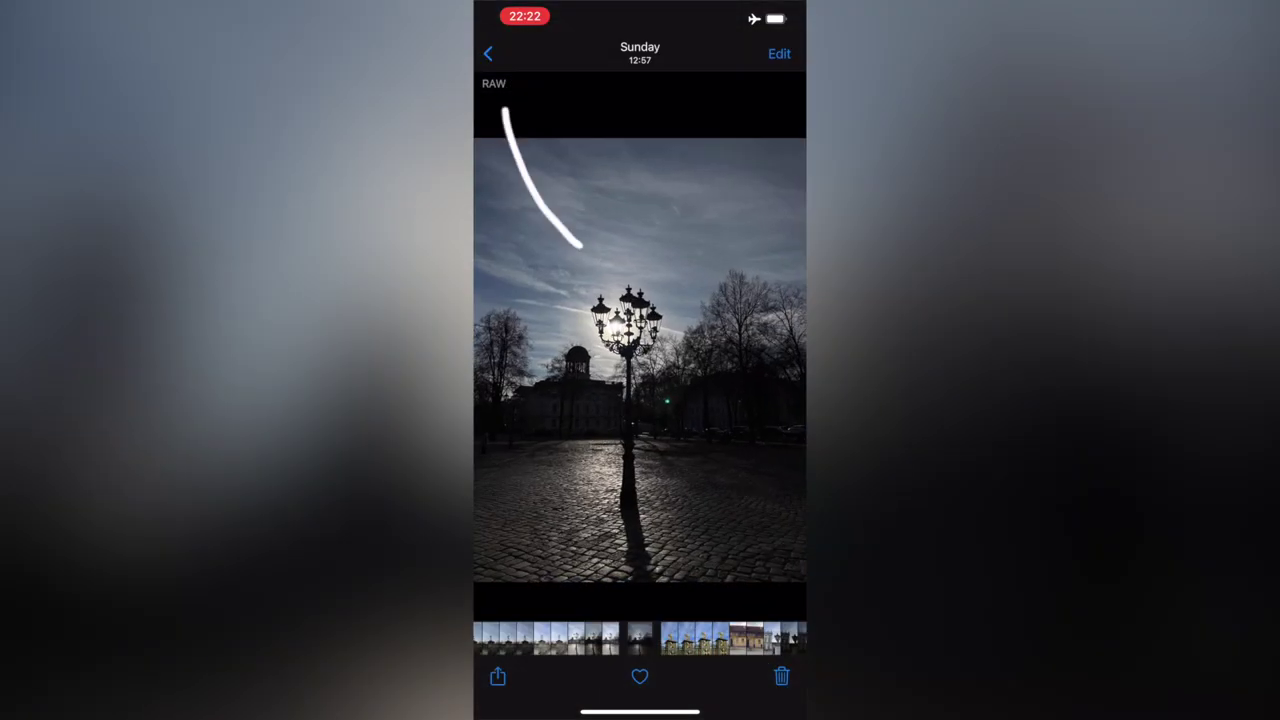
pyautogui.moveTo(560, 360); pyautogui.dragTo(740, 360)
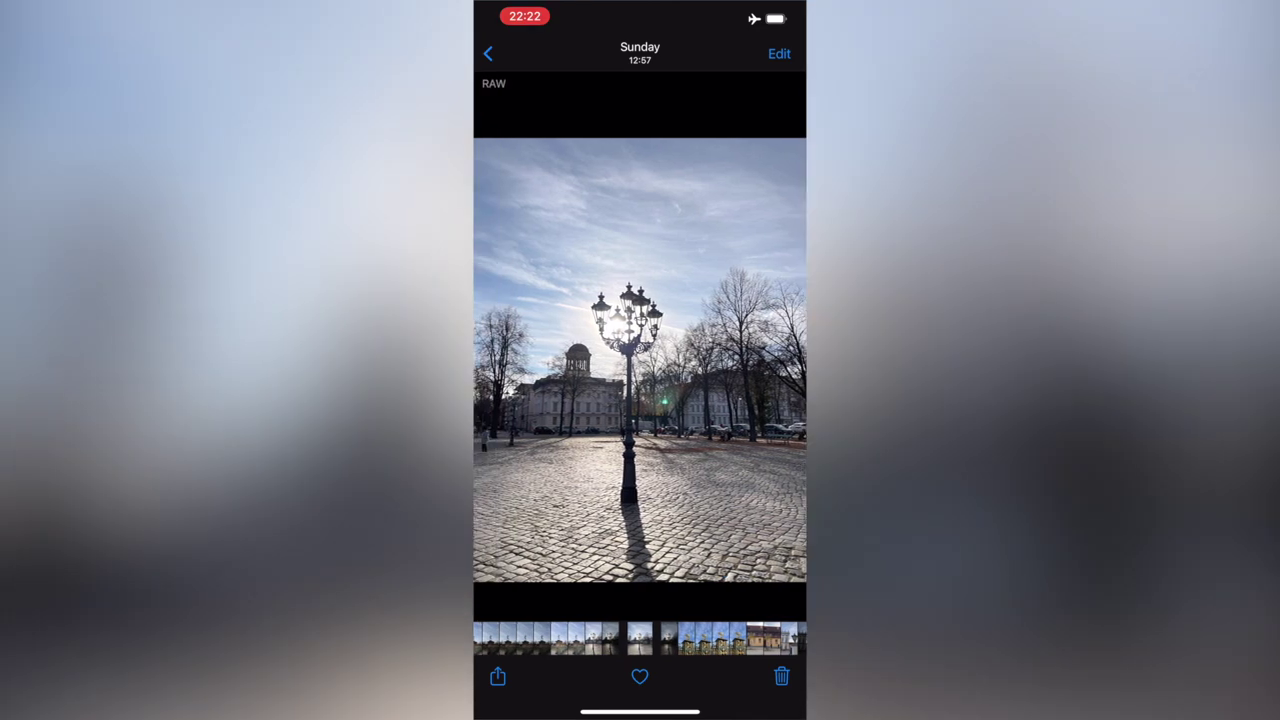
pyautogui.moveTo(560, 360); pyautogui.dragTo(740, 360)
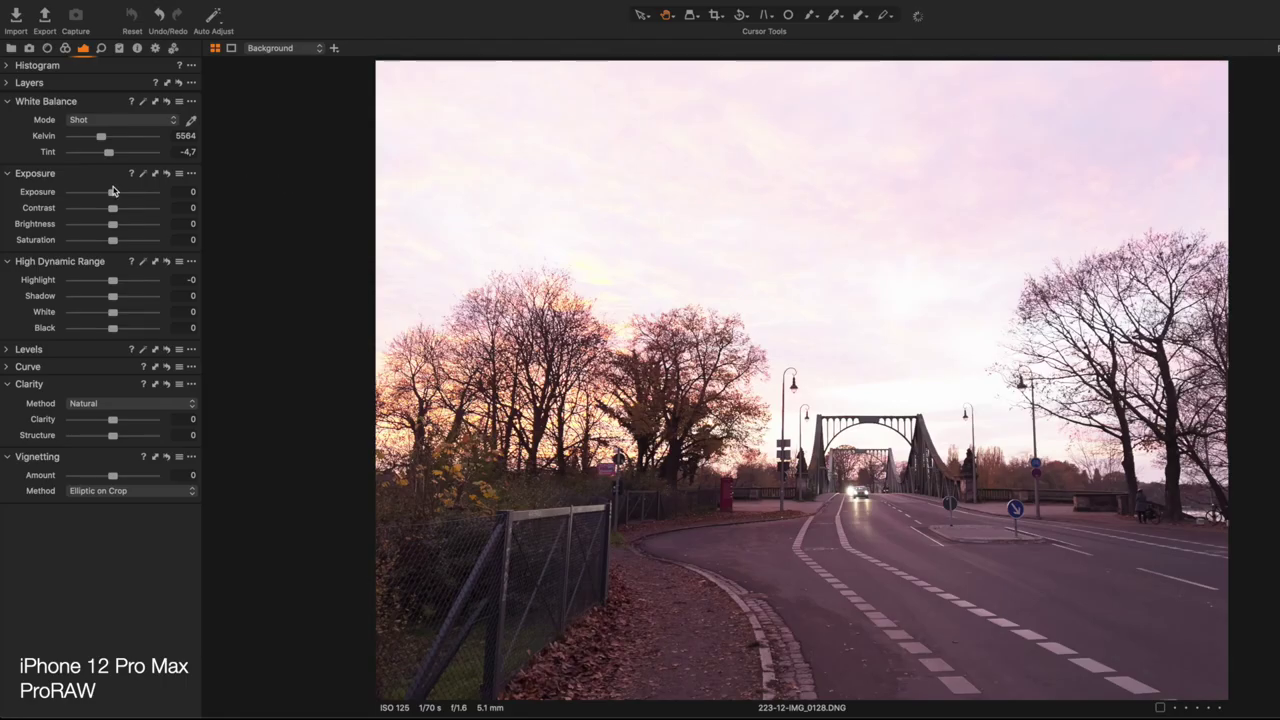
# - Try Highlight 62 on the ProRAW bridge photo, reset it, lower Highlight and Exposure, and adjust the darker tones and Brightness
pyautogui.click(139, 285)
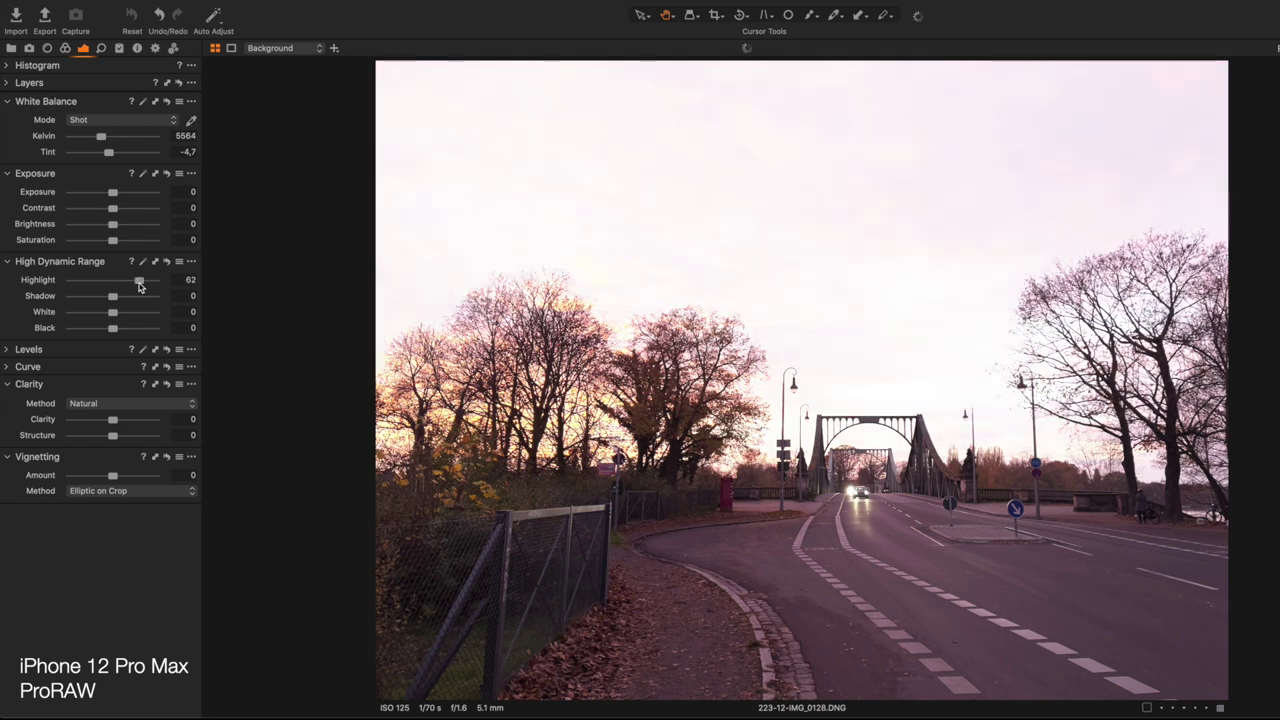
pyautogui.doubleClick(139, 285)
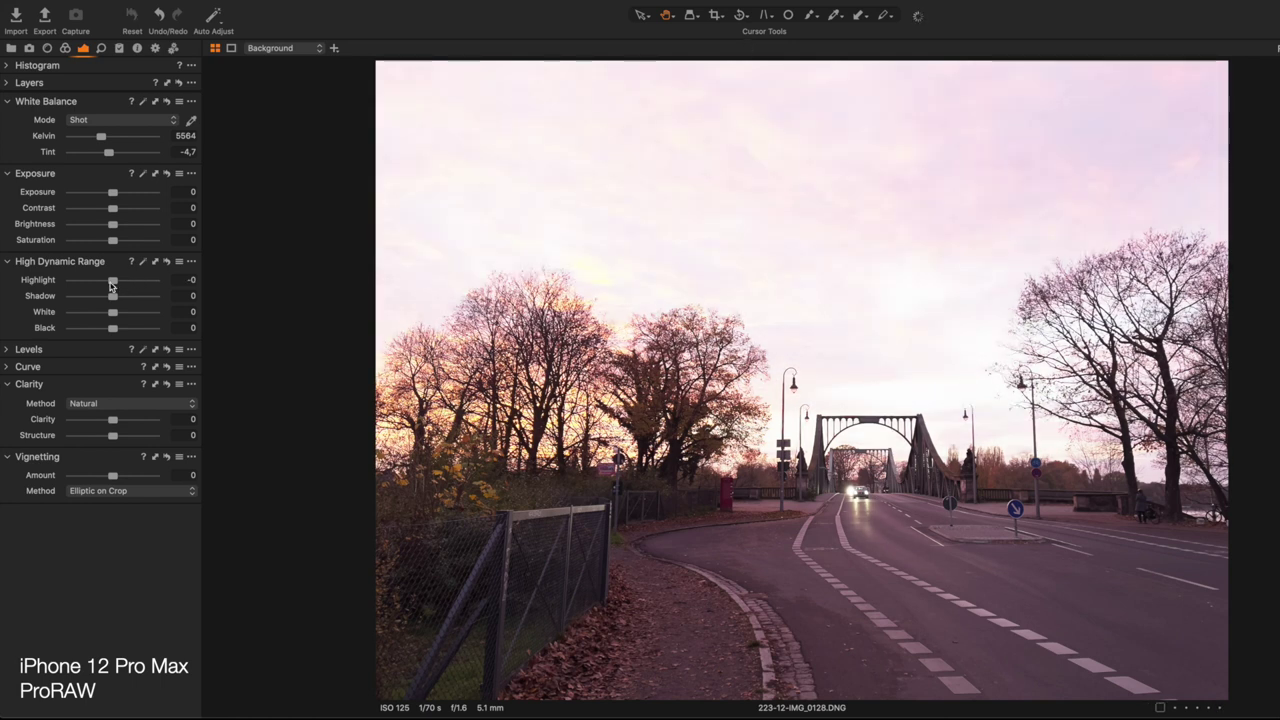
pyautogui.moveTo(111, 285); pyautogui.dragTo(77, 280)
pyautogui.moveTo(112, 191); pyautogui.dragTo(93, 191)
pyautogui.moveTo(112, 327); pyautogui.dragTo(100, 296)
pyautogui.moveTo(113, 223); pyautogui.dragTo(108, 224)
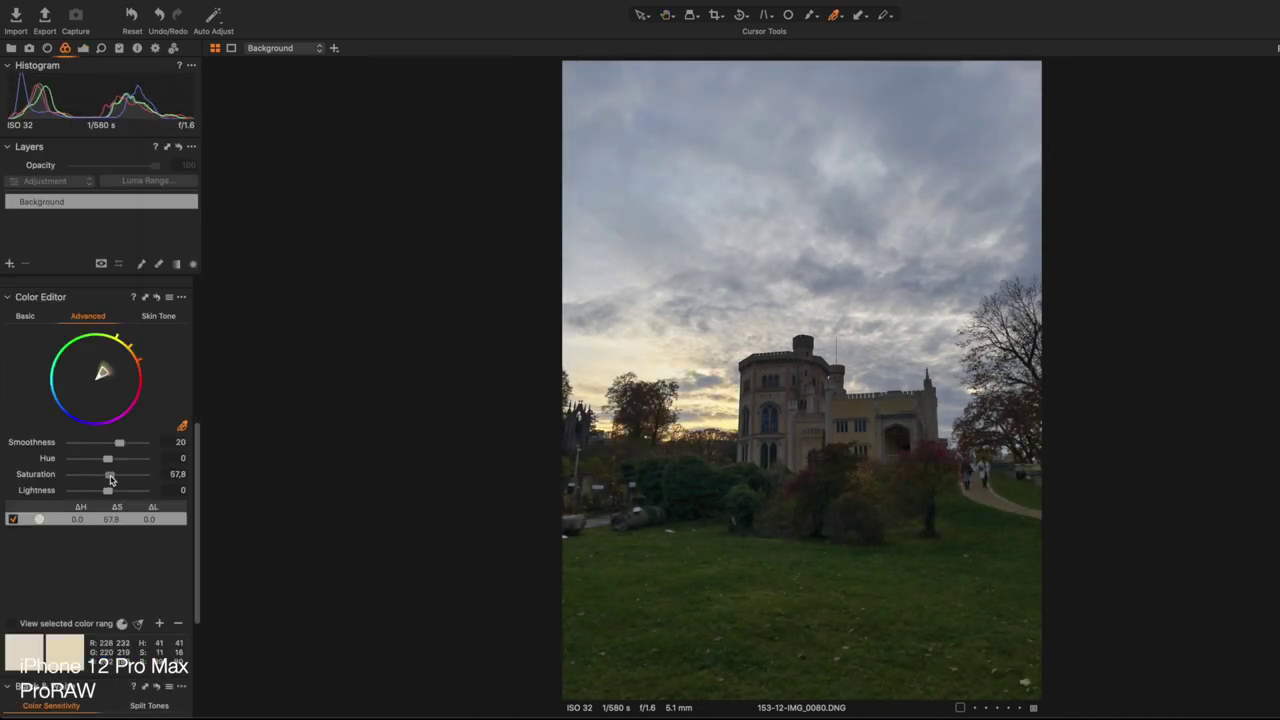
# - Sample the castle wall's colour as a range in the advanced Color Editor
pyautogui.click(853, 404)
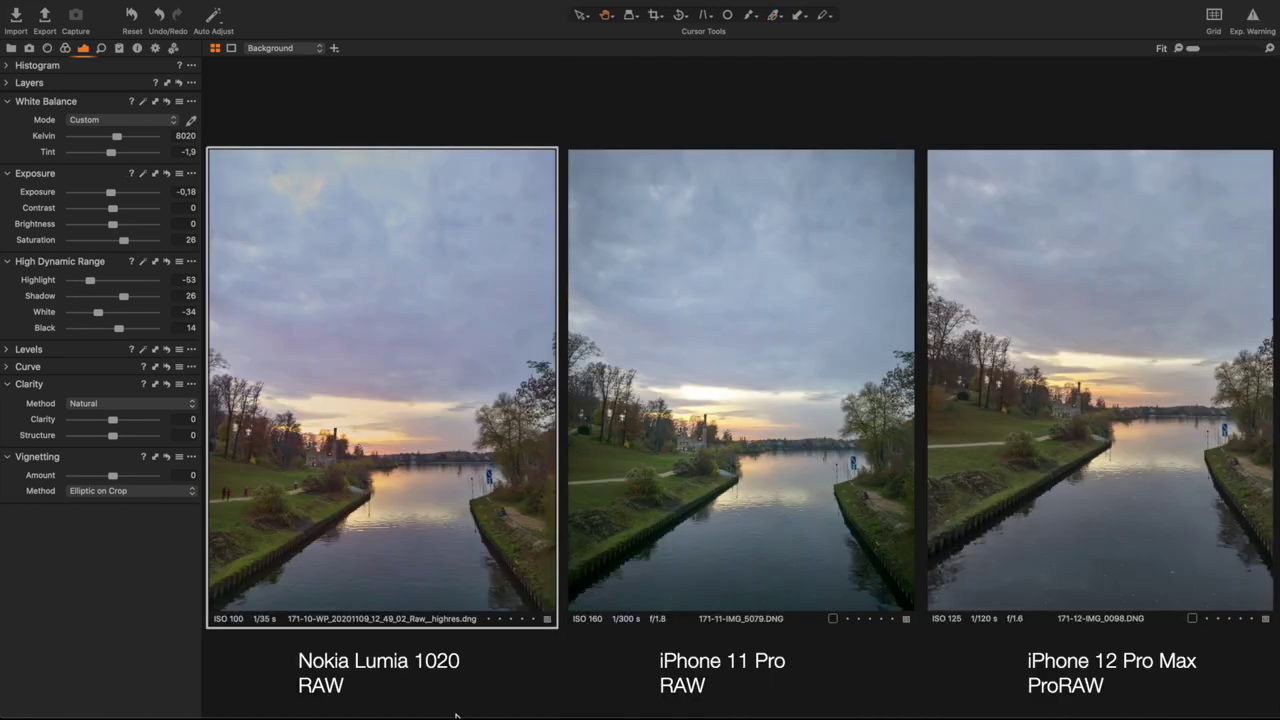
# - Compare fine detail around the riverbank tree and blue sign in the Nokia, iPhone 11 Pro and iPhone 12 Pro Max photos
pyautogui.scroll(3, 514, 463)
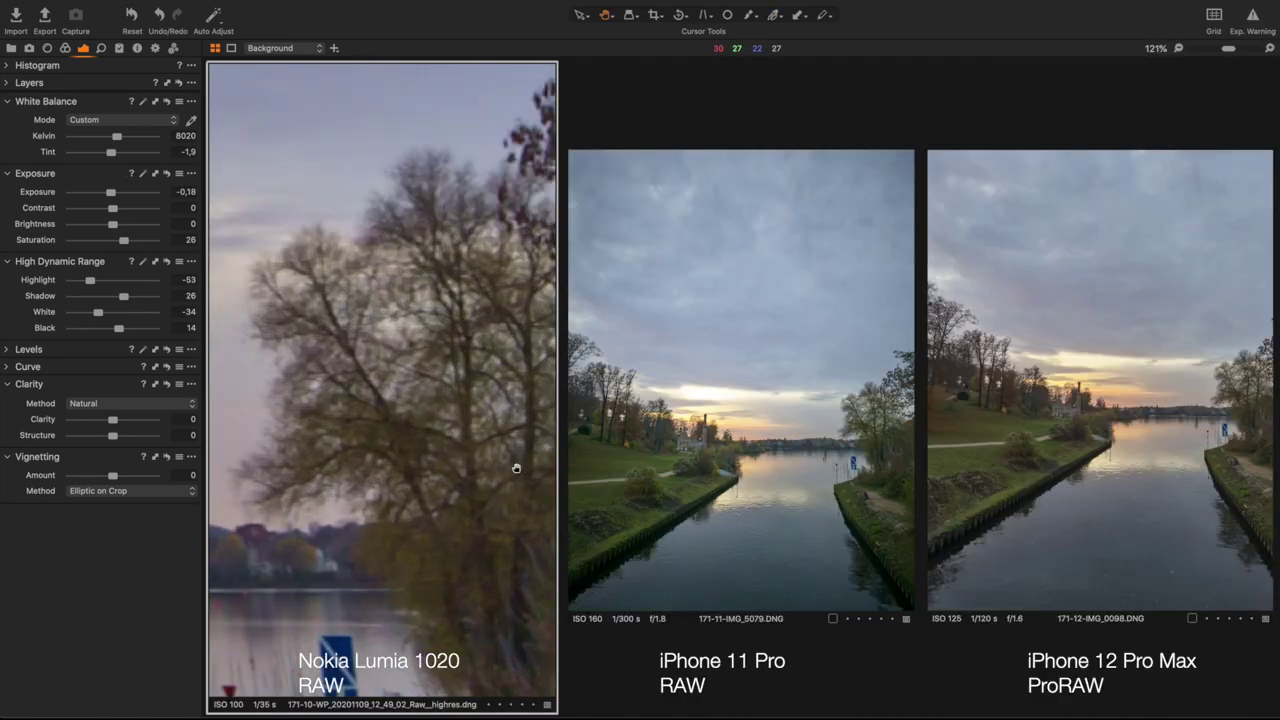
pyautogui.click(836, 400)
pyautogui.scroll(3, 836, 400)
pyautogui.click(1107, 397)
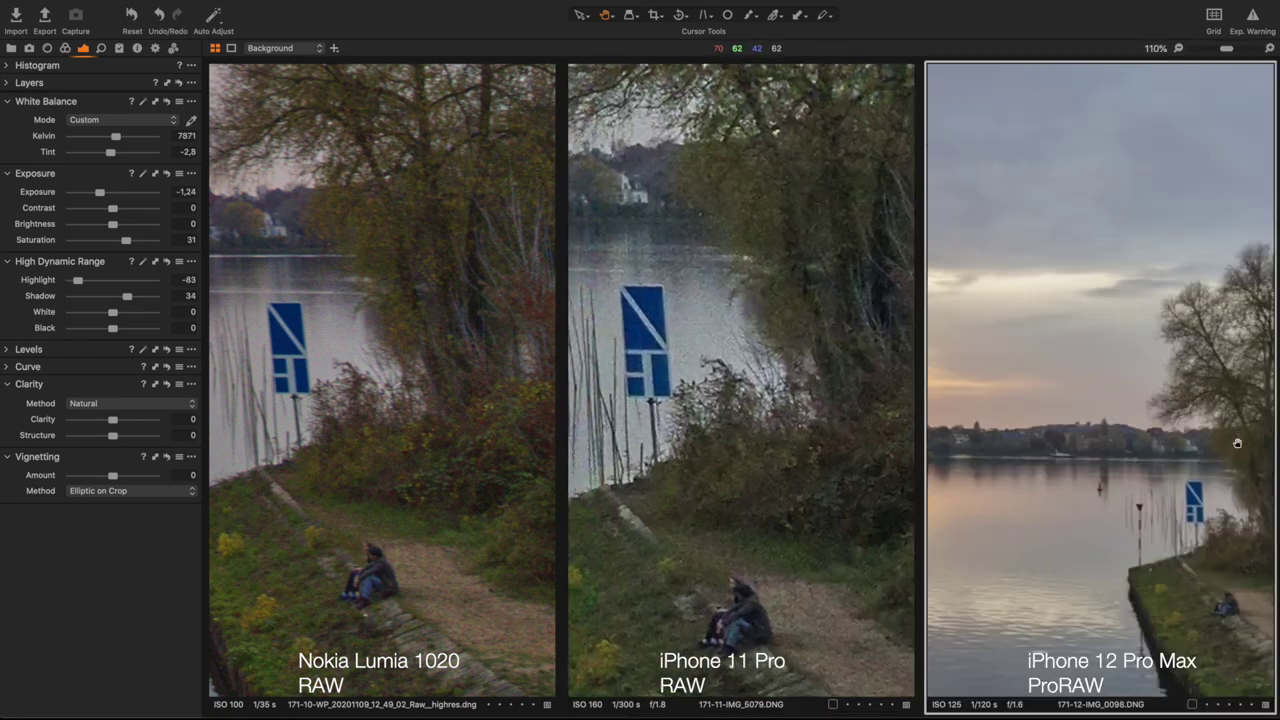
pyautogui.scroll(3, 1107, 397)
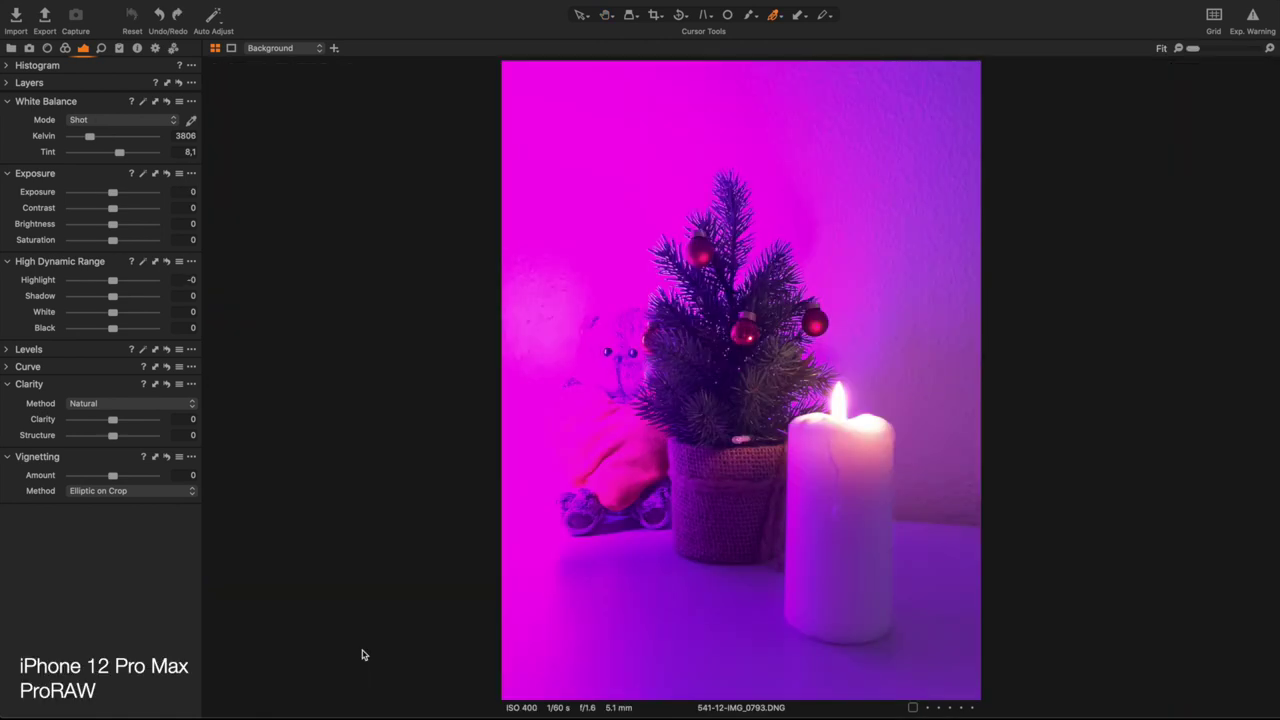
# - Set the ProRAW candle photo to Exposure -3.63, Brightness 11, Saturation 16, Highlight -46, Shadow 44, White -38 and Black 18
pyautogui.moveTo(112, 191); pyautogui.dragTo(119, 240)
pyautogui.moveTo(112, 280); pyautogui.dragTo(96, 312)
pyautogui.moveTo(112, 328); pyautogui.dragTo(119, 330)
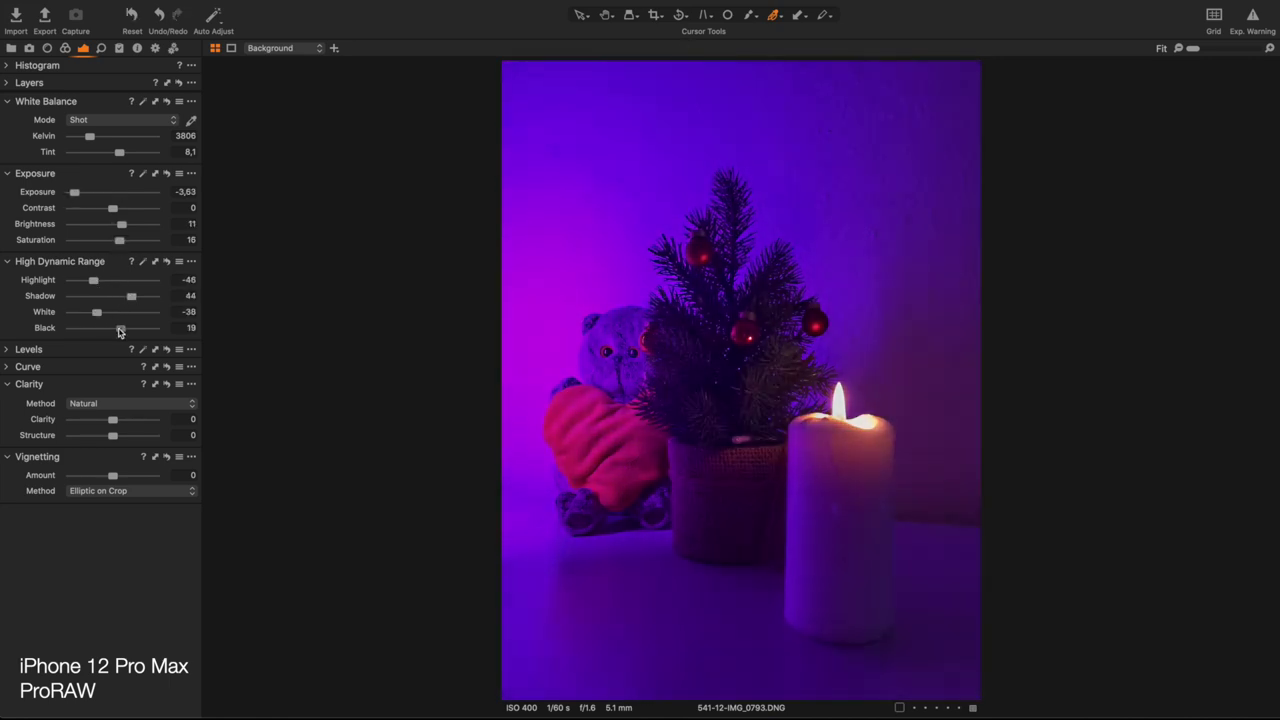
# - Shift the candle photo's overall hue slightly lower in the basic Color Editor and set Contrast 7, Brightness -14 and Saturation 39
pyautogui.click(65, 48)
pyautogui.scroll(-6, 100, 400)
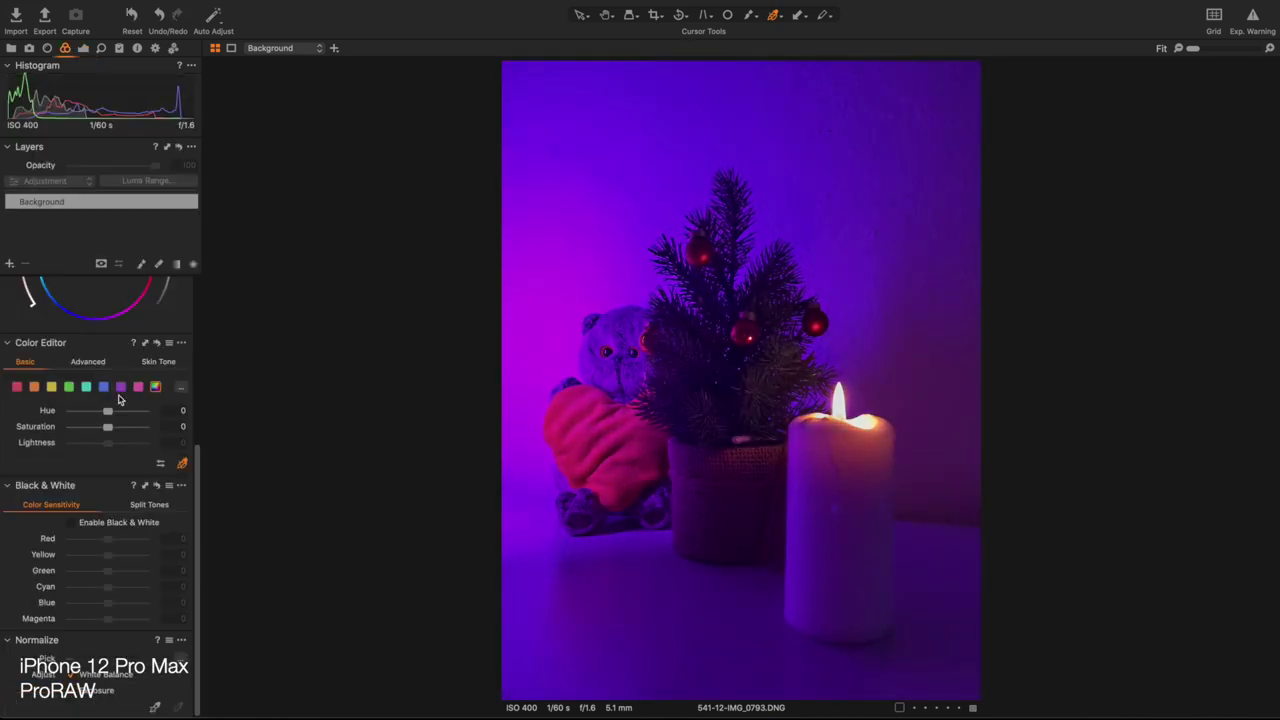
pyautogui.moveTo(107, 411); pyautogui.dragTo(100, 413)
pyautogui.click(83, 48)
pyautogui.moveTo(121, 224); pyautogui.dragTo(101, 226)
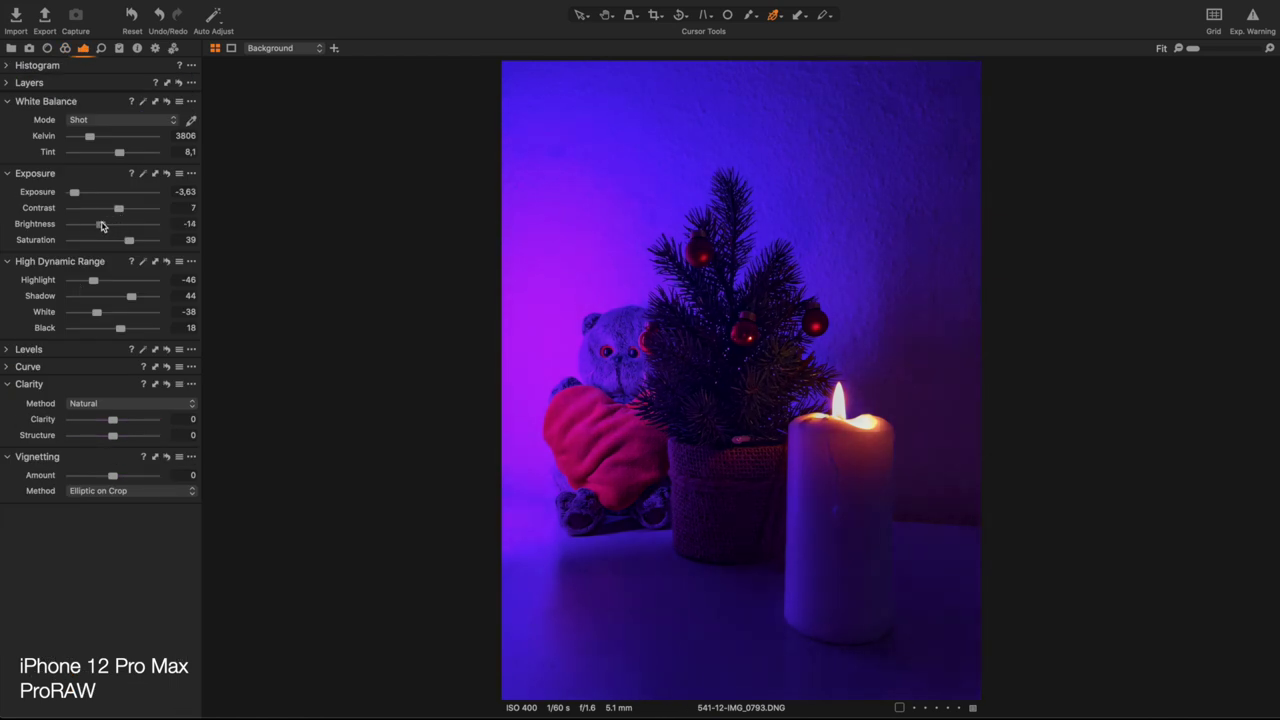
# - Sample the magenta wall behind the teddy bear in the advanced Color Editor and slightly lower that colour's Lightness
pyautogui.click(65, 48)
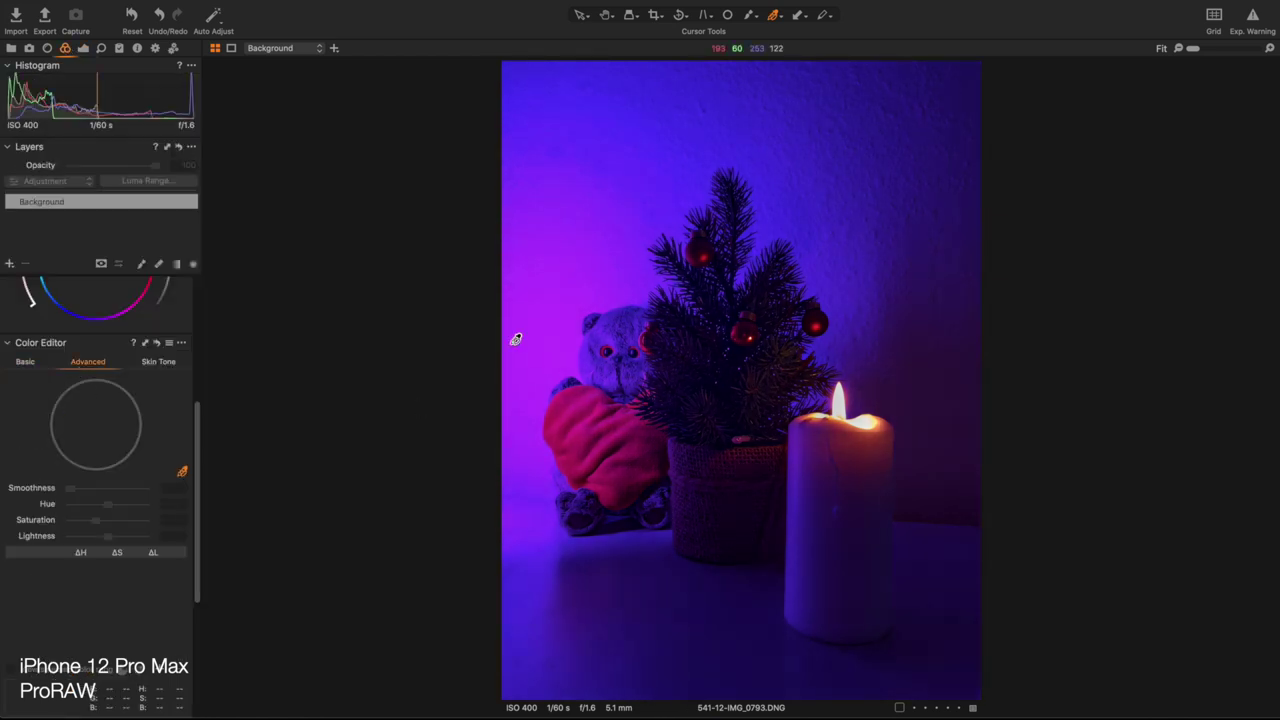
pyautogui.click(514, 337)
pyautogui.moveTo(106, 536); pyautogui.dragTo(102, 538)
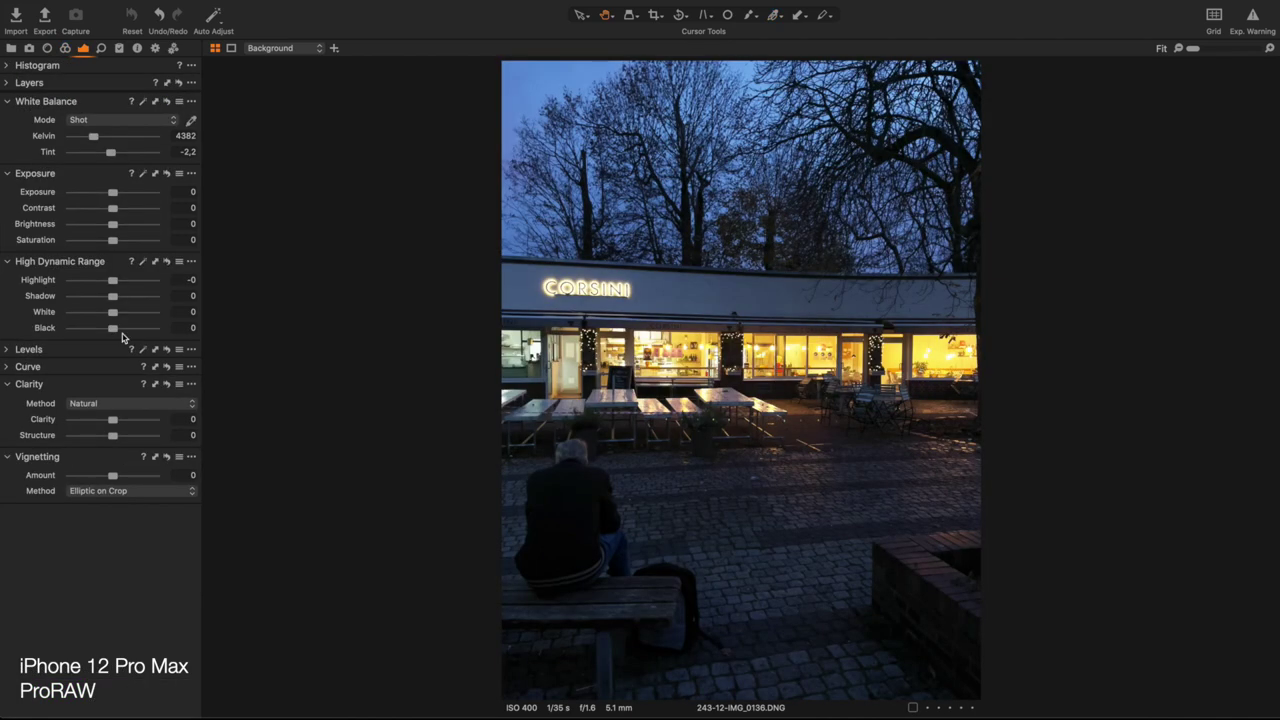
# - Set the café photo to Highlight -82, Shadow -12, White -73, Black 21, Exposure -0.95, Contrast 8, Brightness 19 and Saturation 31
pyautogui.moveTo(111, 317); pyautogui.dragTo(82, 313)
pyautogui.moveTo(113, 328); pyautogui.dragTo(121, 328)
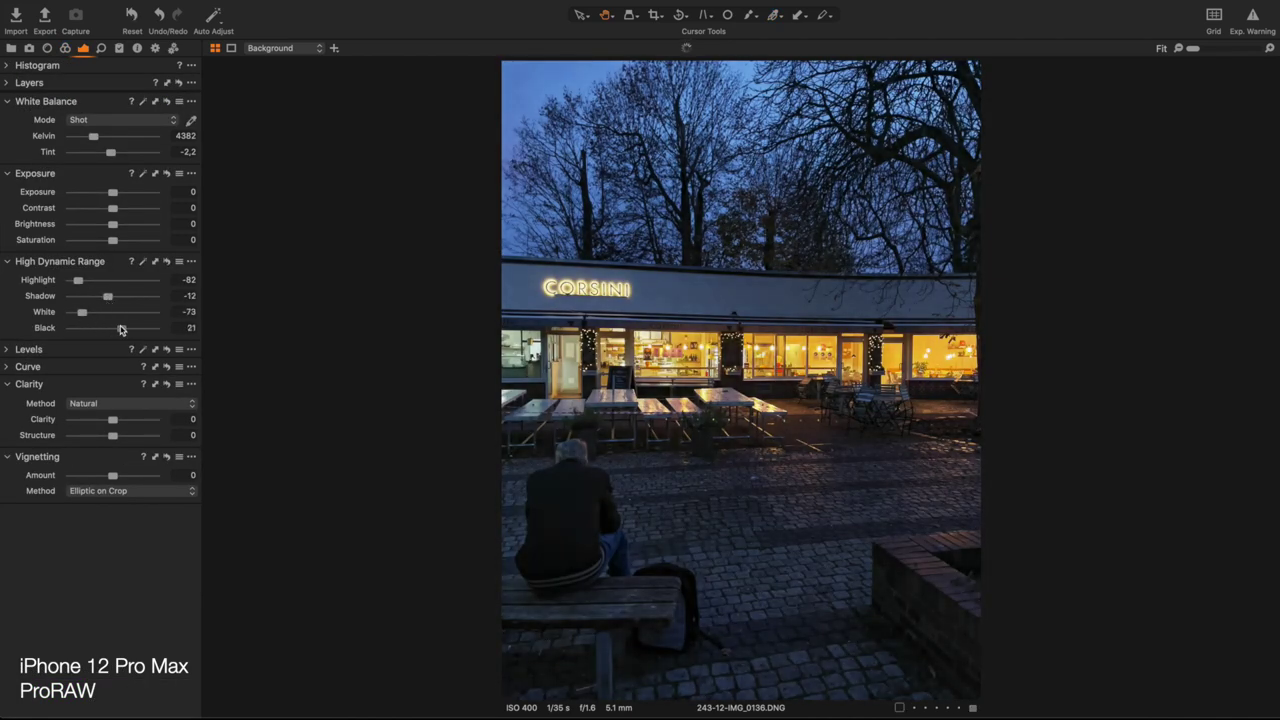
pyautogui.moveTo(112, 191); pyautogui.dragTo(125, 240)
# - Compare the café photo's detail before and after editing by resetting all adjustments and undoing the reset
pyautogui.scroll(5, 678, 340)
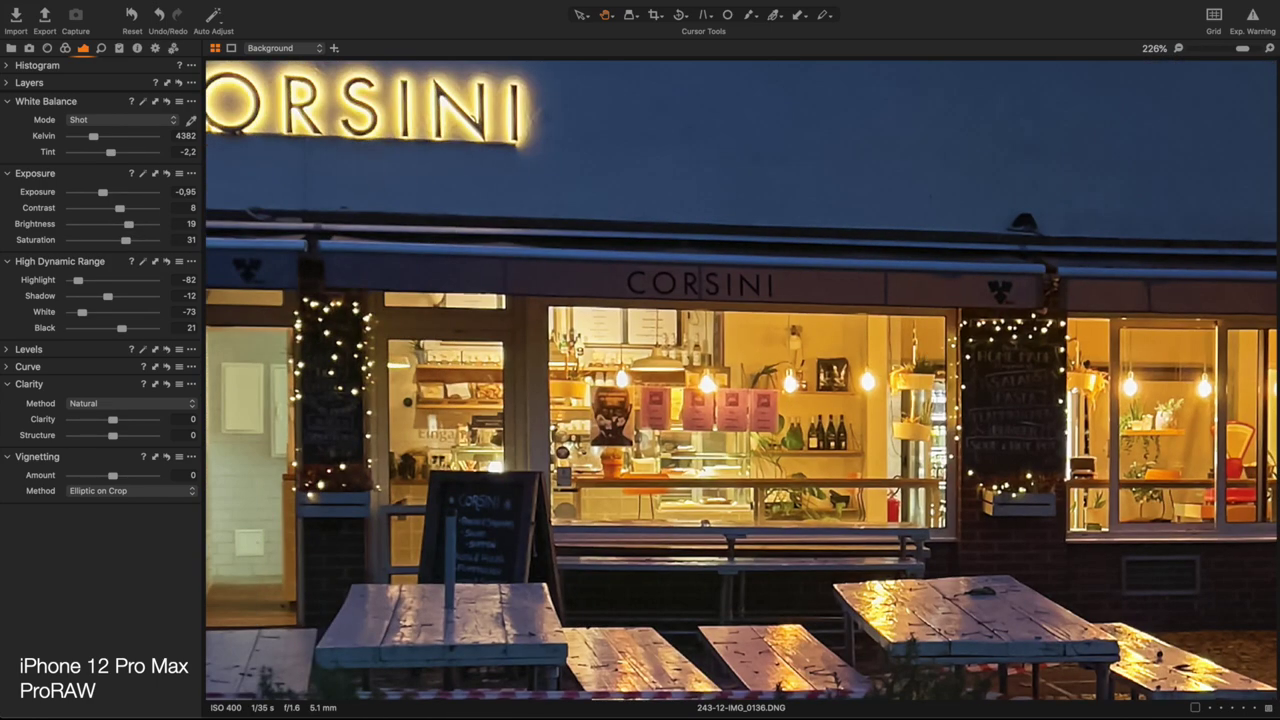
pyautogui.click(131, 14)
pyautogui.press('super+z')
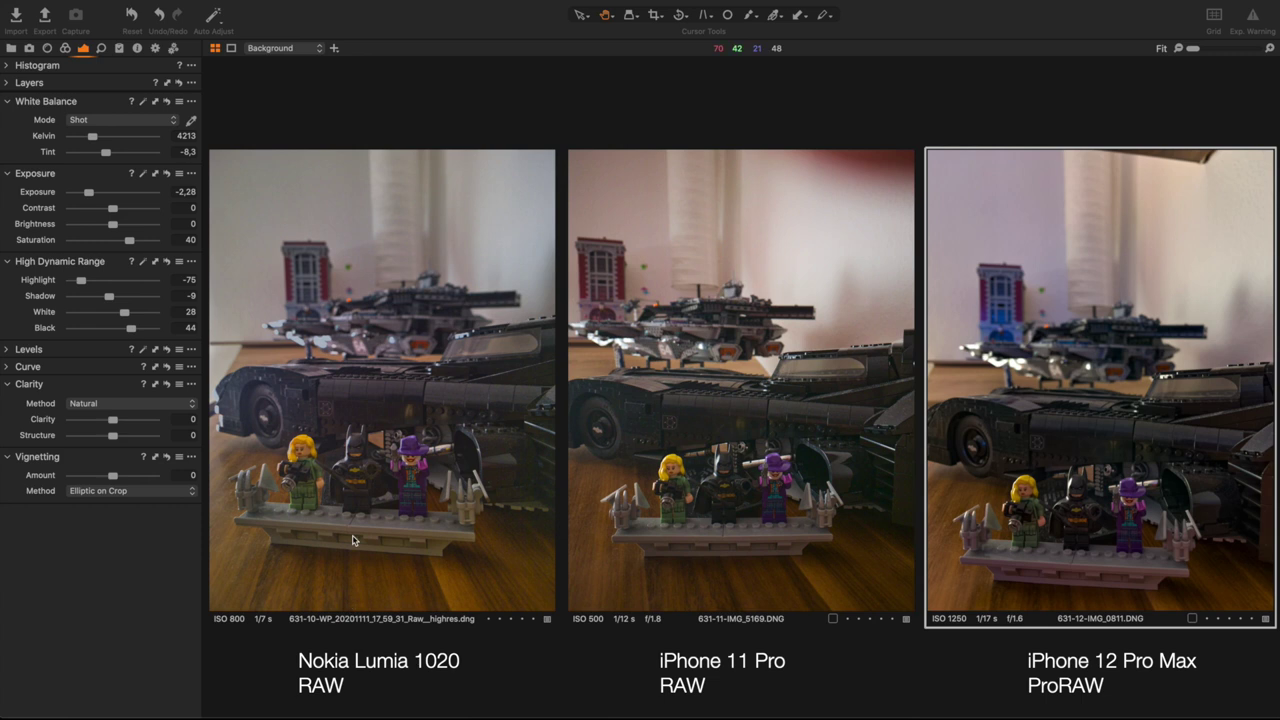
# - Zoom in on the Batman figure in the Nokia Lumia 1020, iPhone 11 Pro and iPhone 12 Pro Max shots to compare their detail
pyautogui.click(357, 465)
pyautogui.click(357, 465)
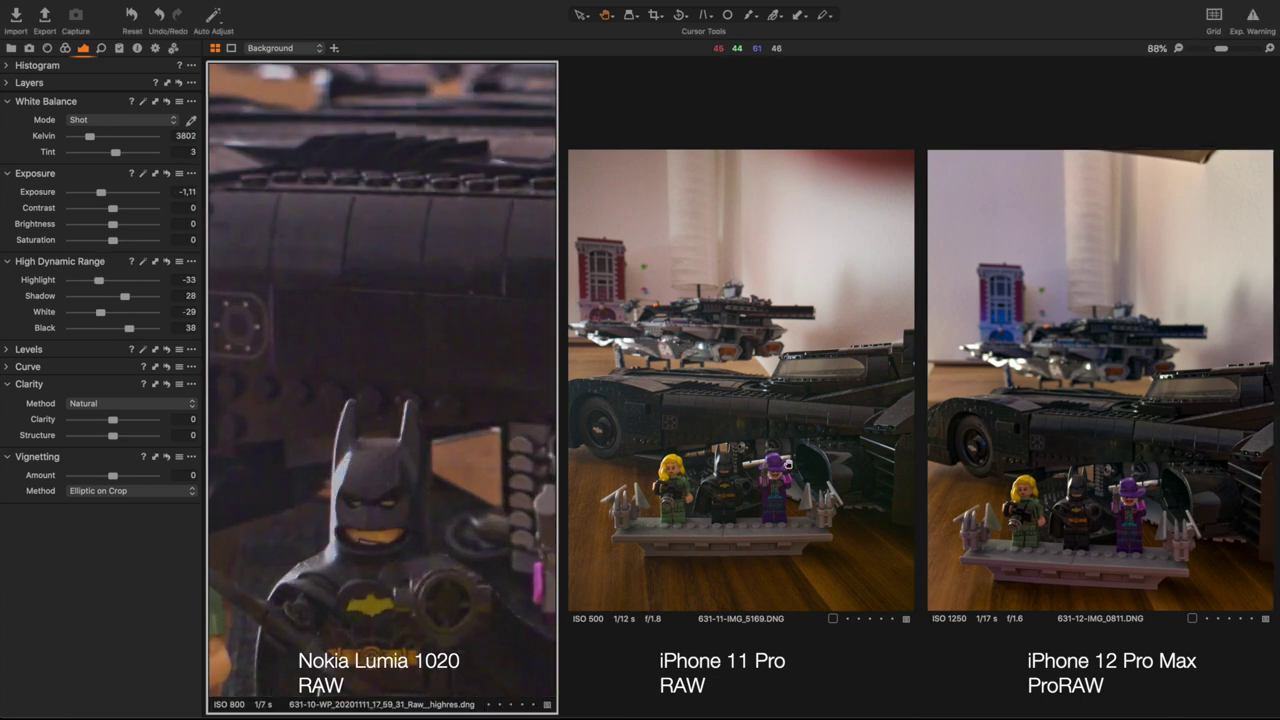
pyautogui.click(652, 466)
pyautogui.click(1072, 478)
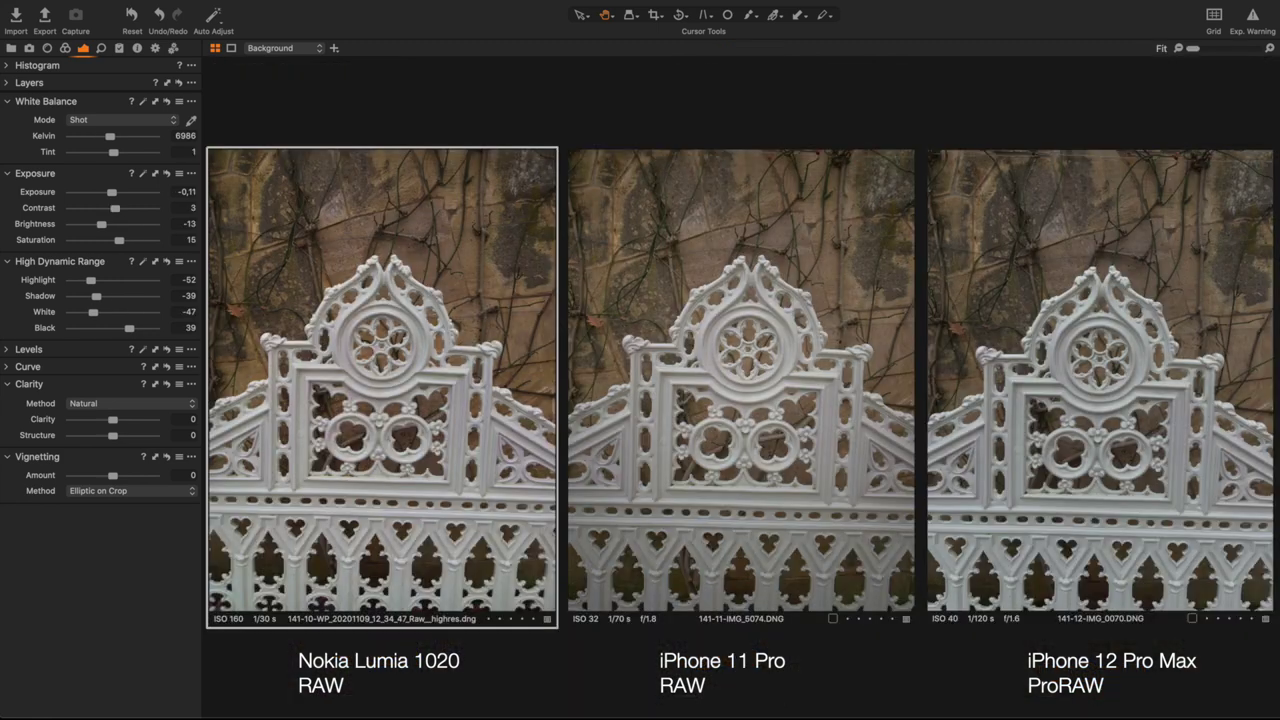
# - Zoom in on the white ornamental bench in all three phones' photos to compare fine detail and texture
pyautogui.click(443, 491)
pyautogui.click(697, 437)
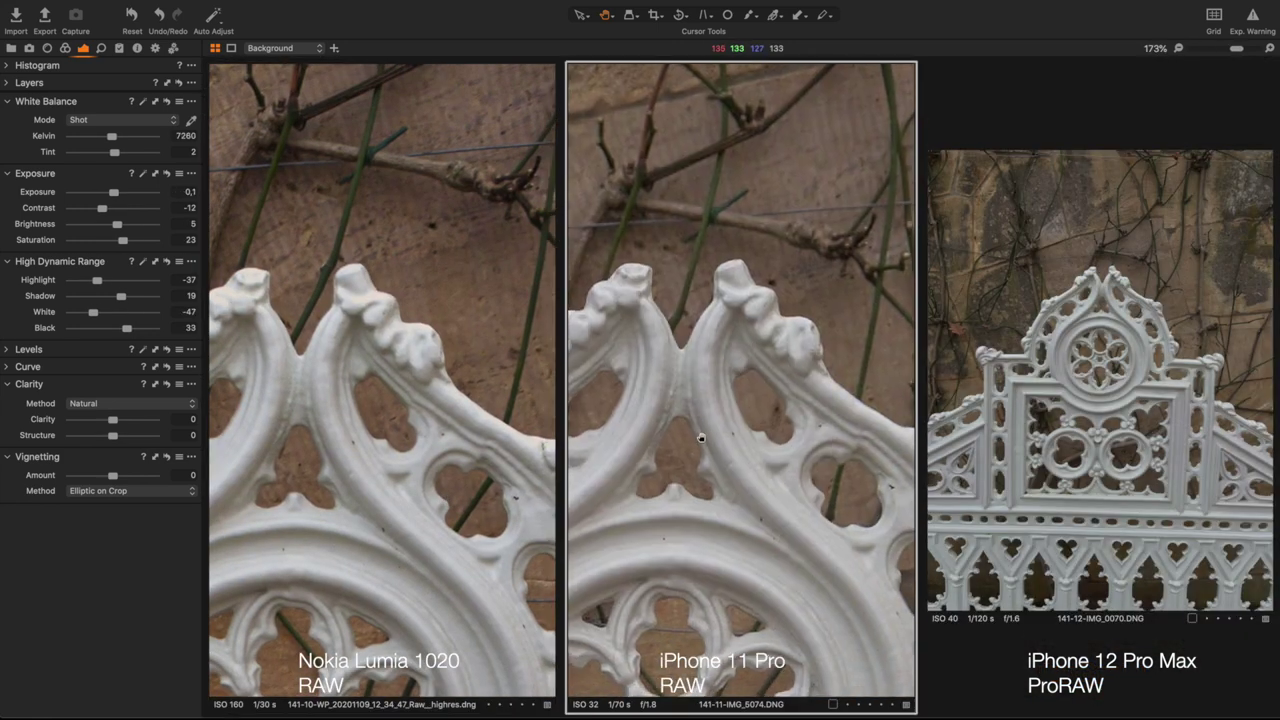
pyautogui.click(1113, 428)
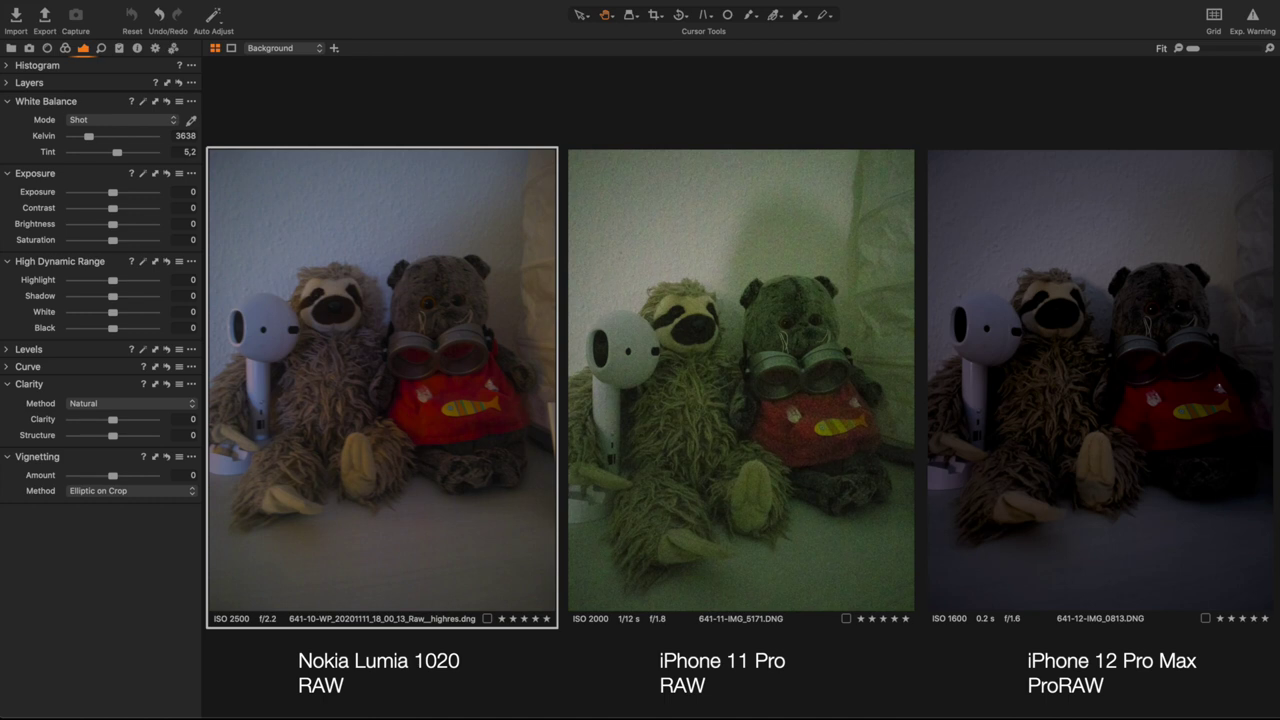
# - Zoom in between the sloth and bear in all three low-light plush toy photos to compare noise and detail
pyautogui.click(373, 307)
pyautogui.click(738, 305)
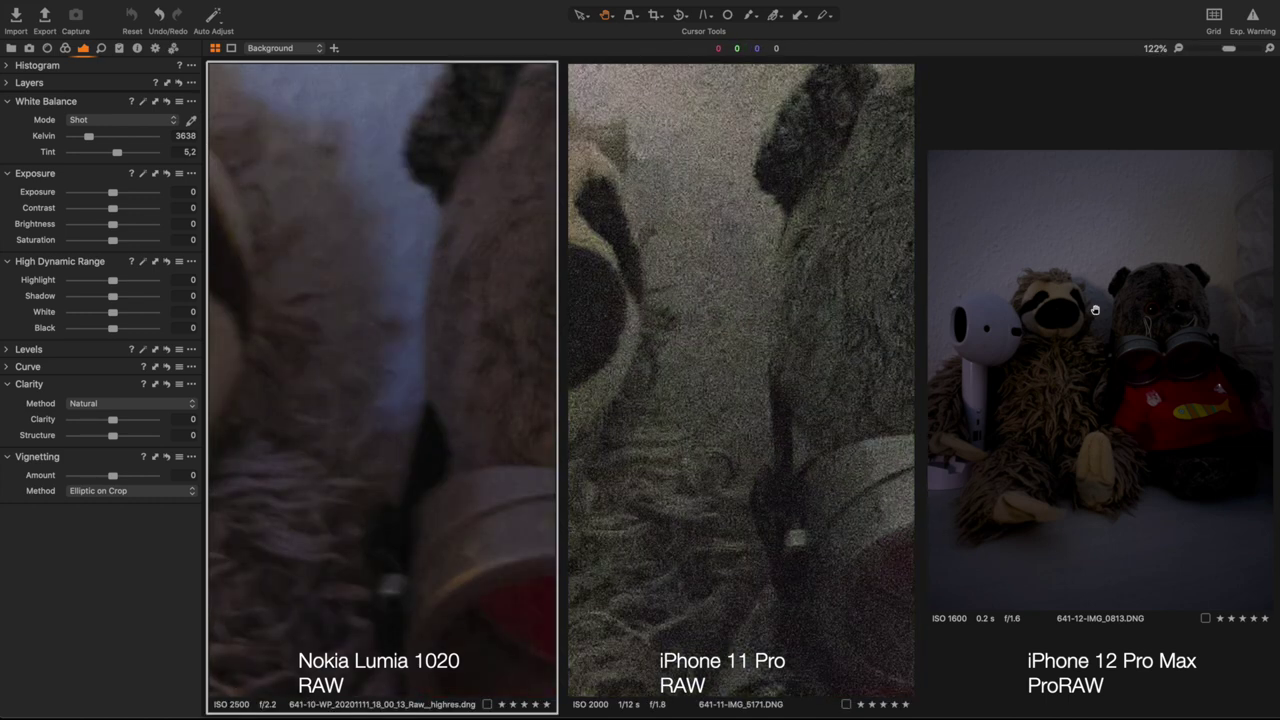
pyautogui.click(1107, 302)
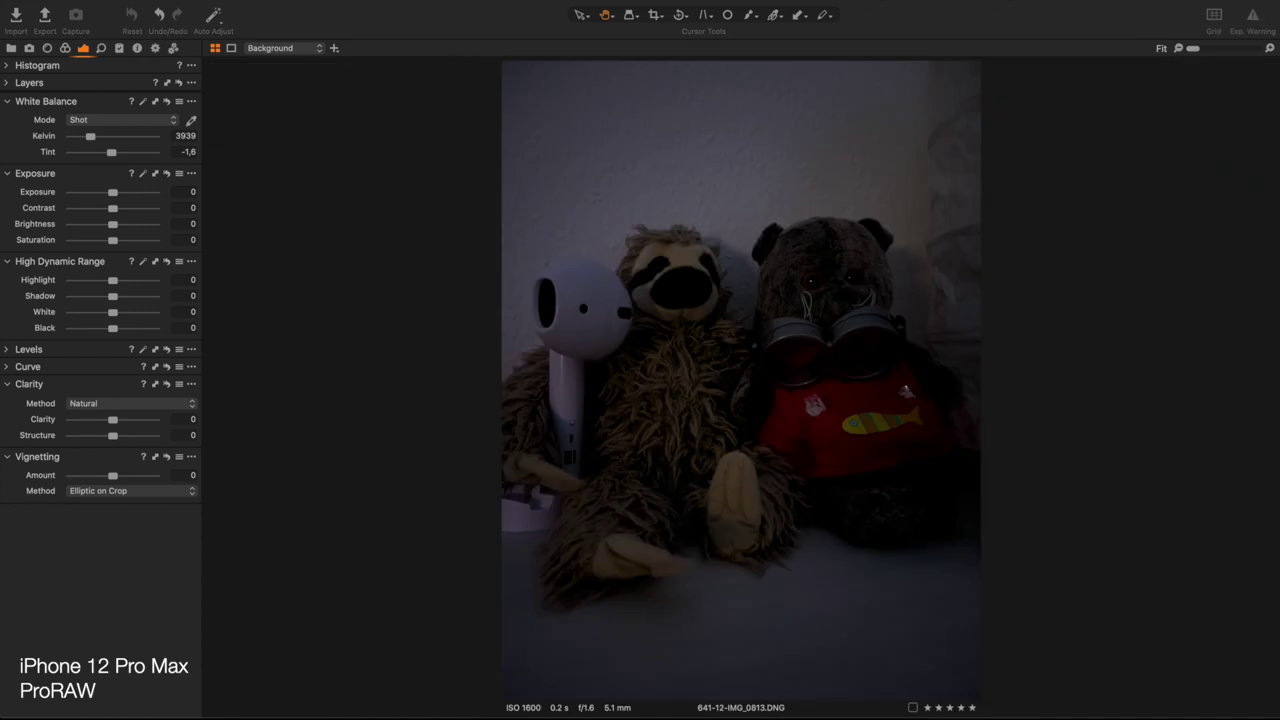
# - Raise the ProRAW plush toy photo's Exposure and set the red tone's Hue to -30 in the basic Color Editor
pyautogui.moveTo(113, 191); pyautogui.dragTo(121, 192)
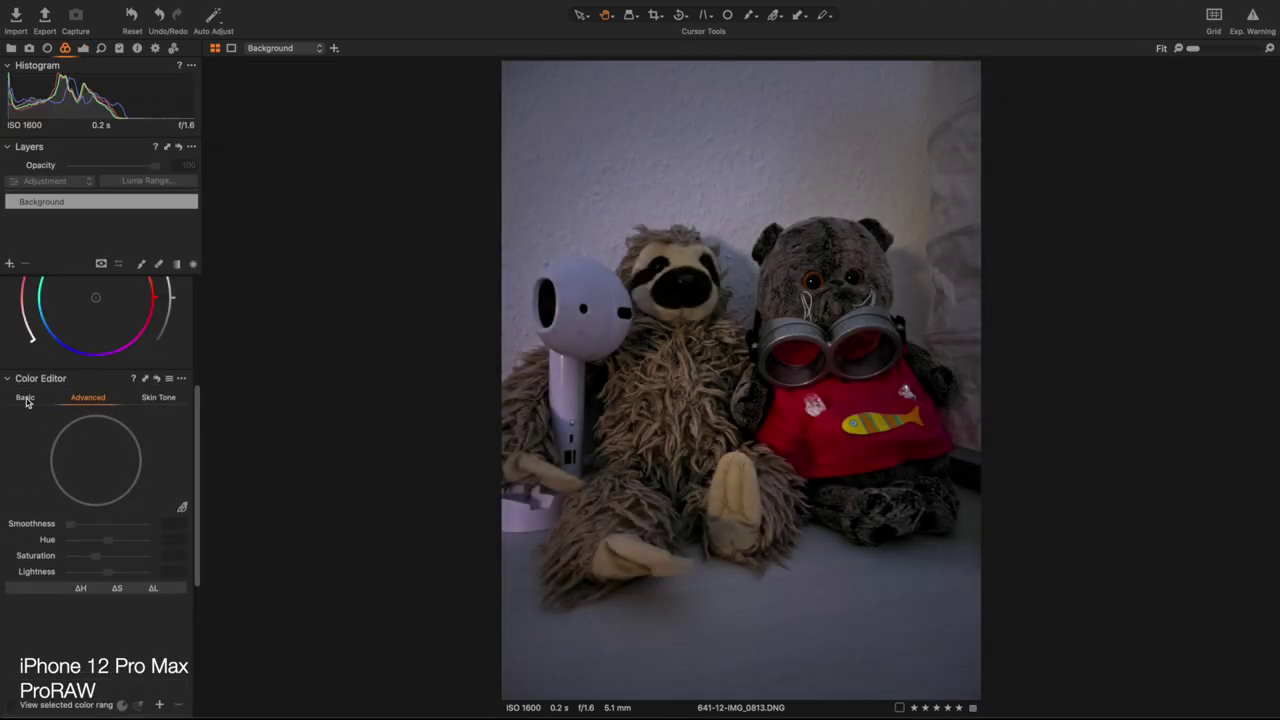
pyautogui.click(25, 397)
pyautogui.moveTo(107, 410); pyautogui.dragTo(70, 410)
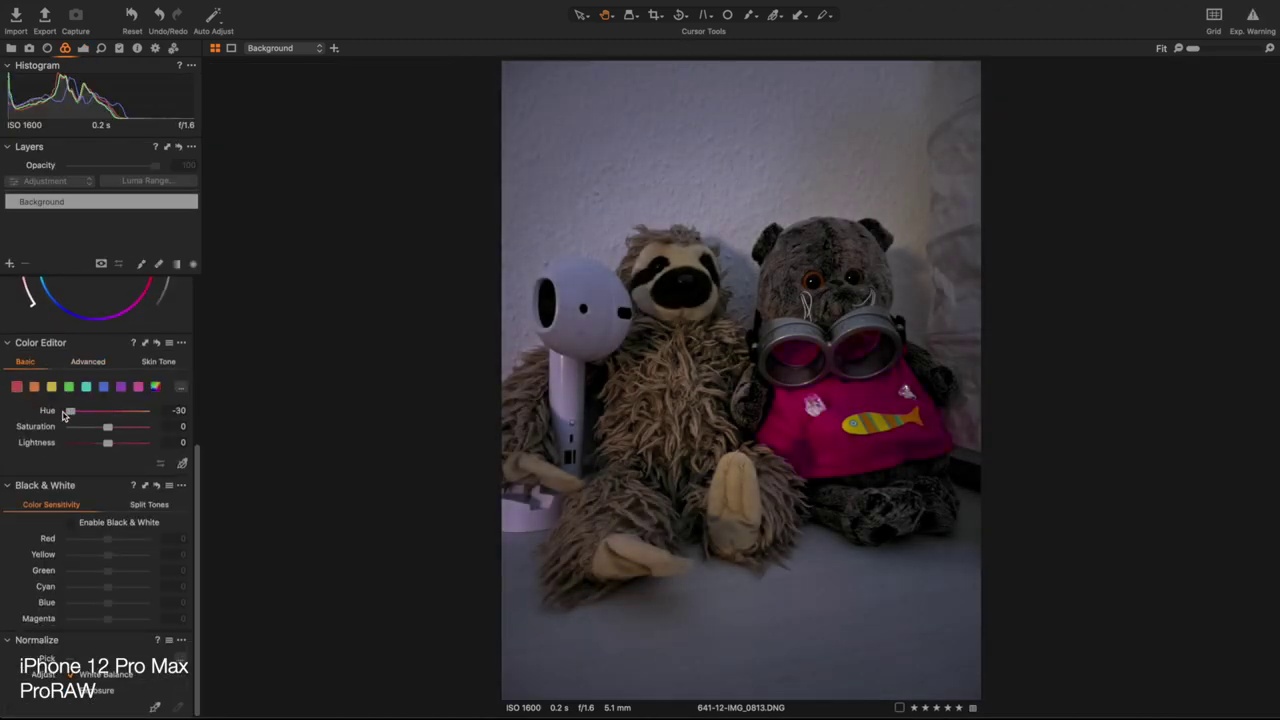
pyautogui.click(749, 302)
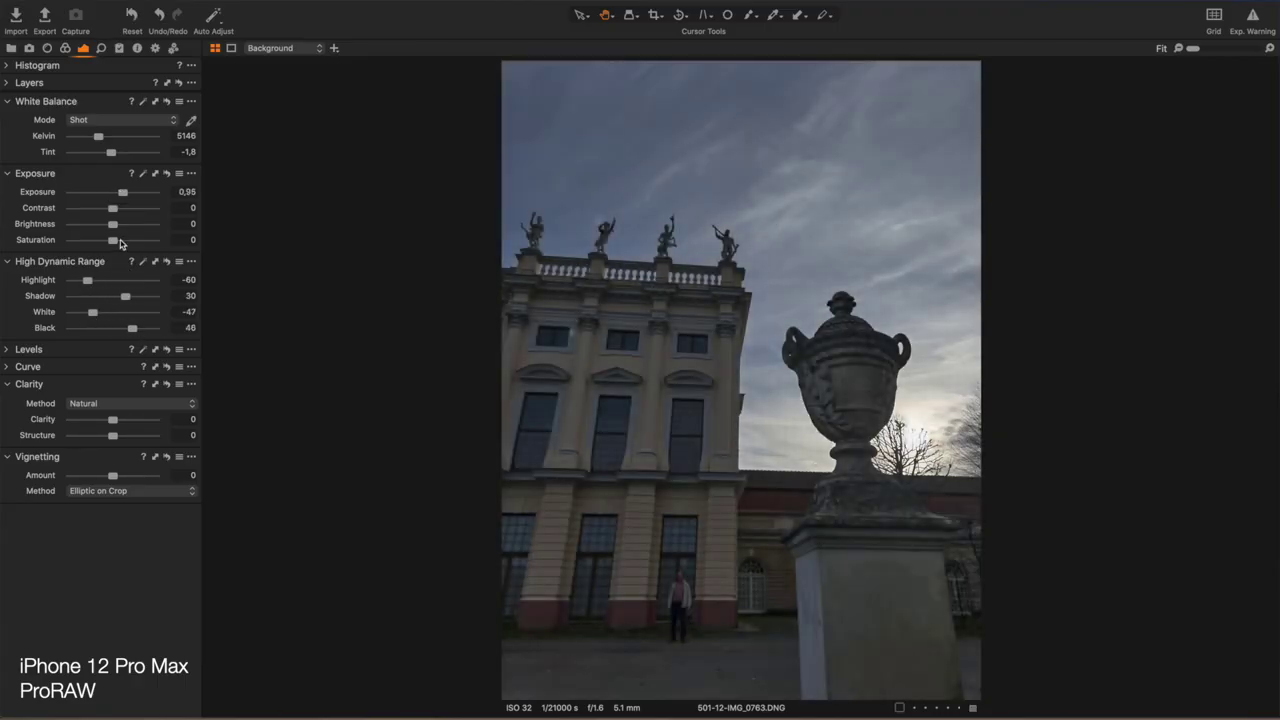
# - Increase the palace and urn photo's Saturation, adjust its dark tones and lower Highlight further below -60
pyautogui.moveTo(113, 240); pyautogui.dragTo(128, 240)
pyautogui.moveTo(125, 296); pyautogui.dragTo(123, 328)
pyautogui.moveTo(87, 281); pyautogui.dragTo(71, 288)
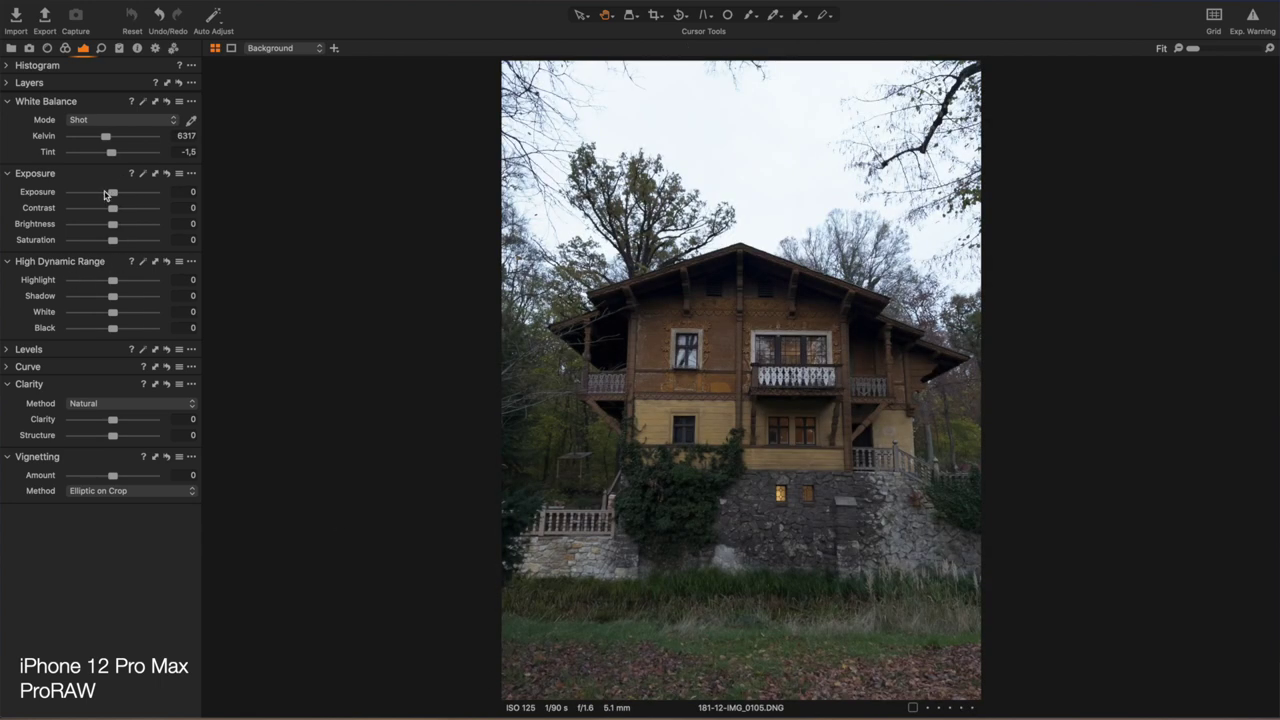
# - Set the wooden house photo's White to -29 and Black to 17, lower its Exposure, and fine-tune Shadow, Saturation and Kelvin
pyautogui.moveTo(105, 192); pyautogui.dragTo(109, 193)
pyautogui.moveTo(111, 313)
pyautogui.mouseDown()
pyautogui.moveTo(100, 312)
pyautogui.moveTo(120, 328)
pyautogui.mouseUp()
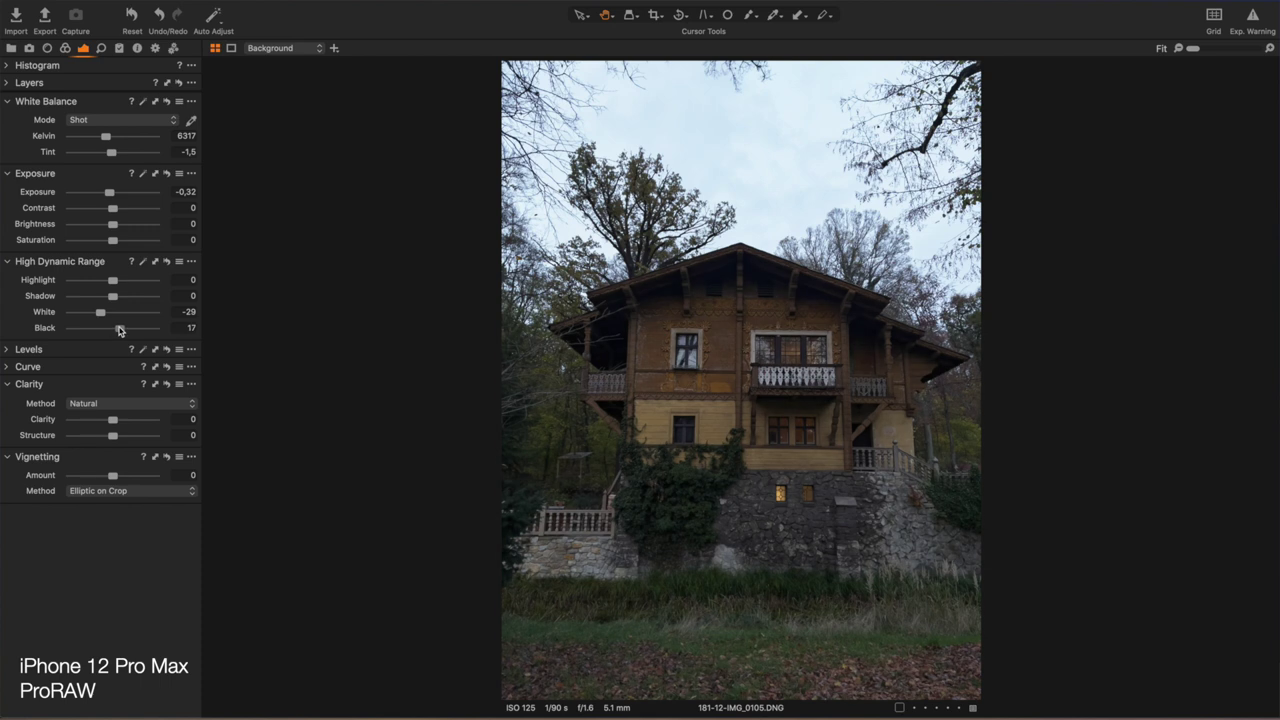
pyautogui.moveTo(113, 280)
pyautogui.mouseDown()
pyautogui.moveTo(73, 281)
pyautogui.moveTo(119, 298)
pyautogui.mouseUp()
pyautogui.moveTo(114, 242); pyautogui.dragTo(107, 192)
pyautogui.moveTo(105, 137); pyautogui.dragTo(108, 140)
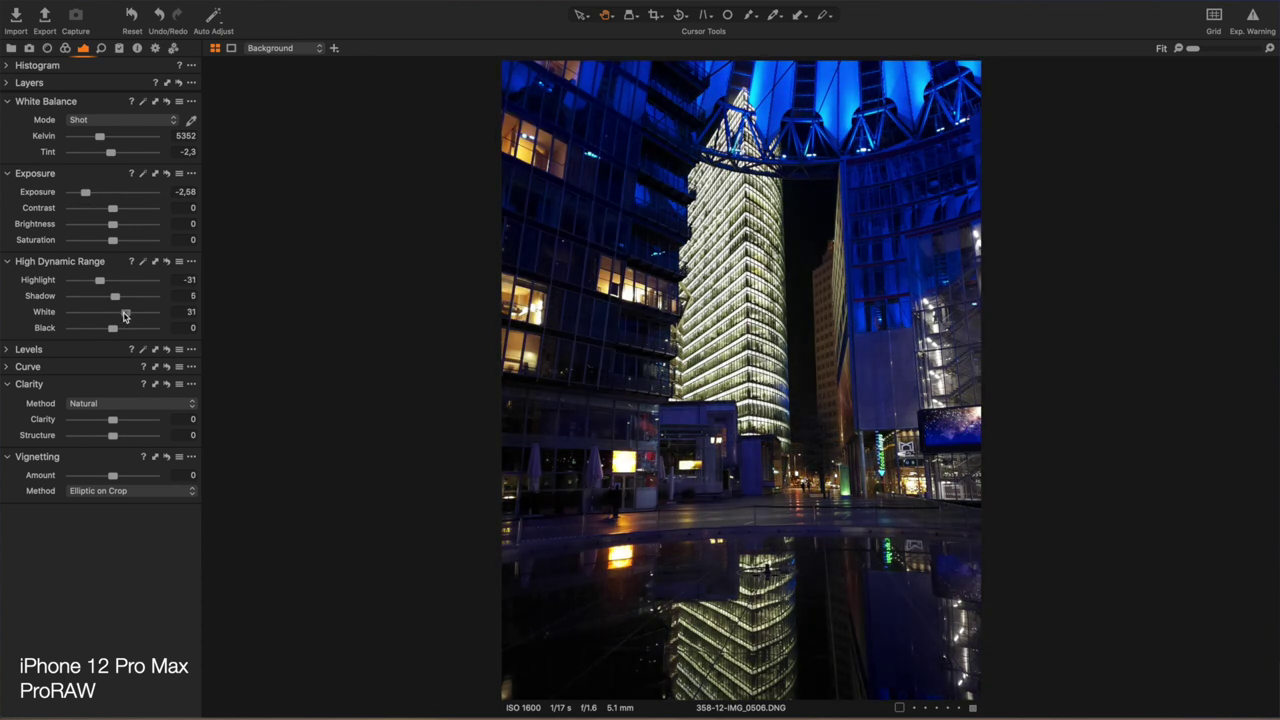
# - Set the night skyscraper photo to Black -33, Highlight 26, Contrast 10, Saturation 12 and Kelvin 6838
pyautogui.moveTo(110, 328); pyautogui.dragTo(98, 330)
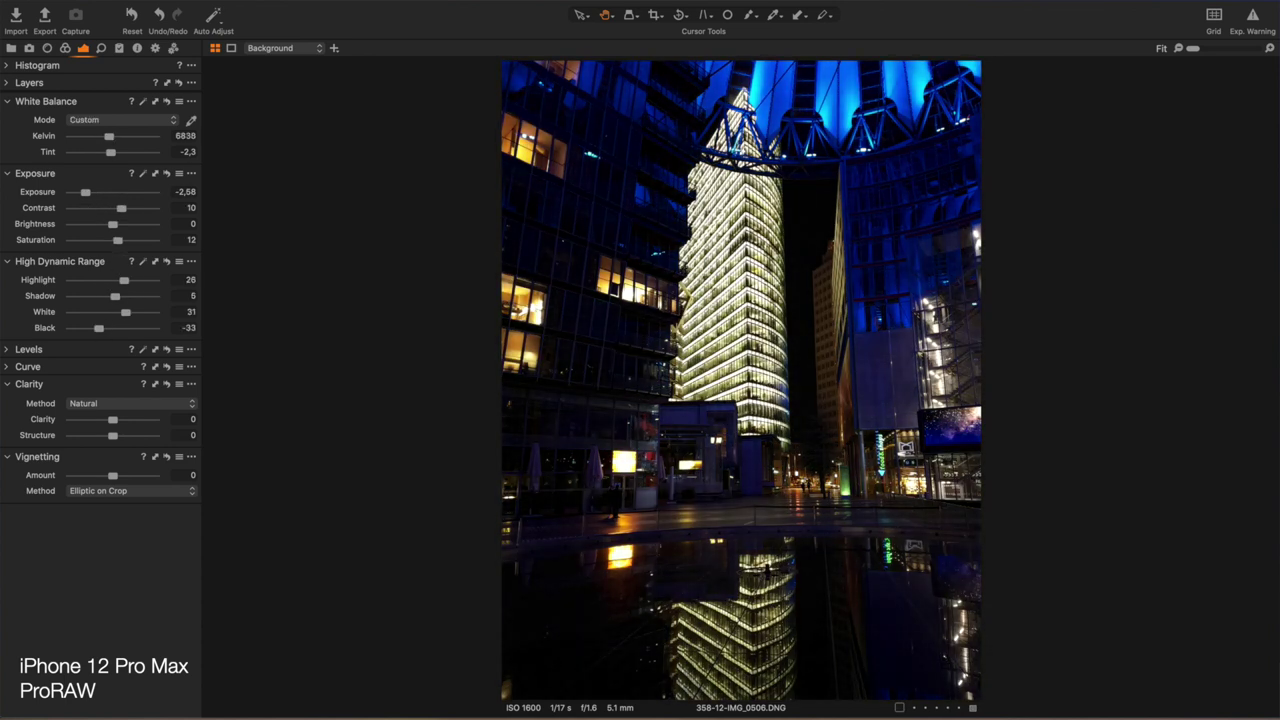